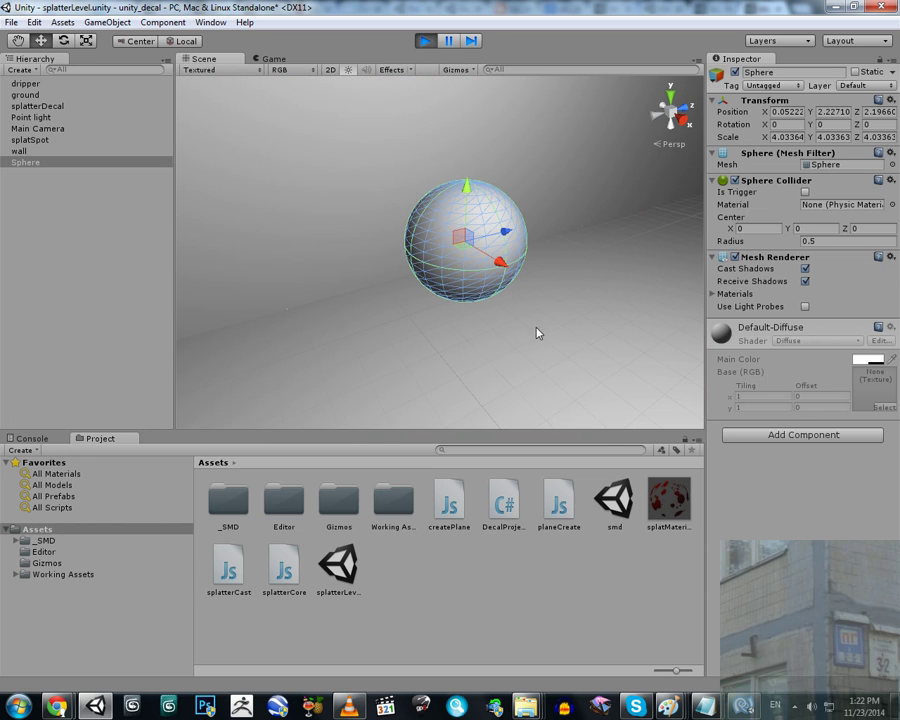
Test the blood splatter in the running game by firing it repeatedly at the sphere and the wall beside it.
click(270, 58)
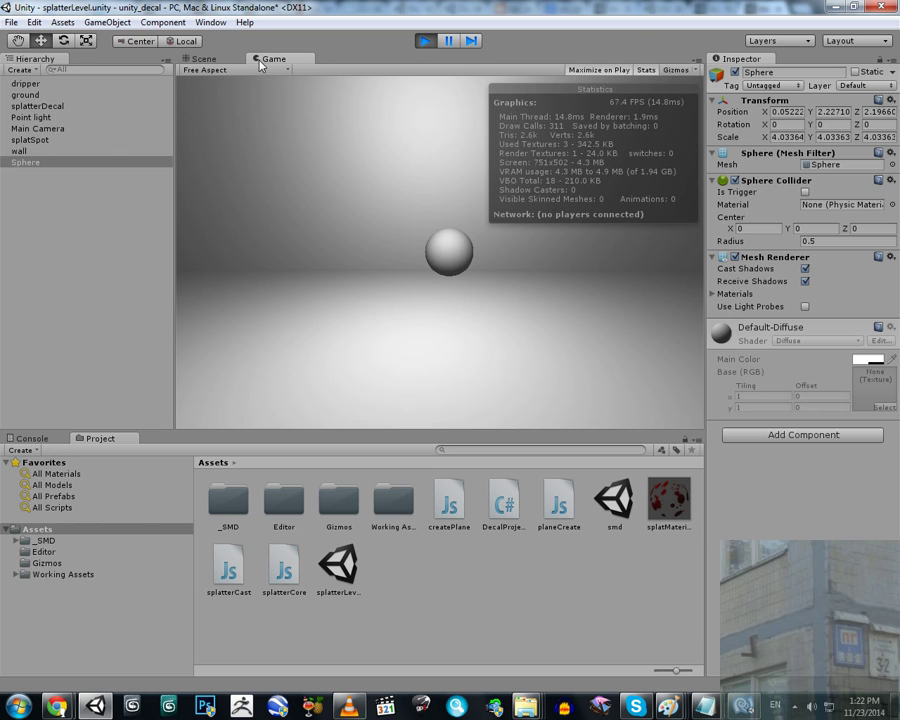
click(450, 247)
click(447, 239)
click(453, 245)
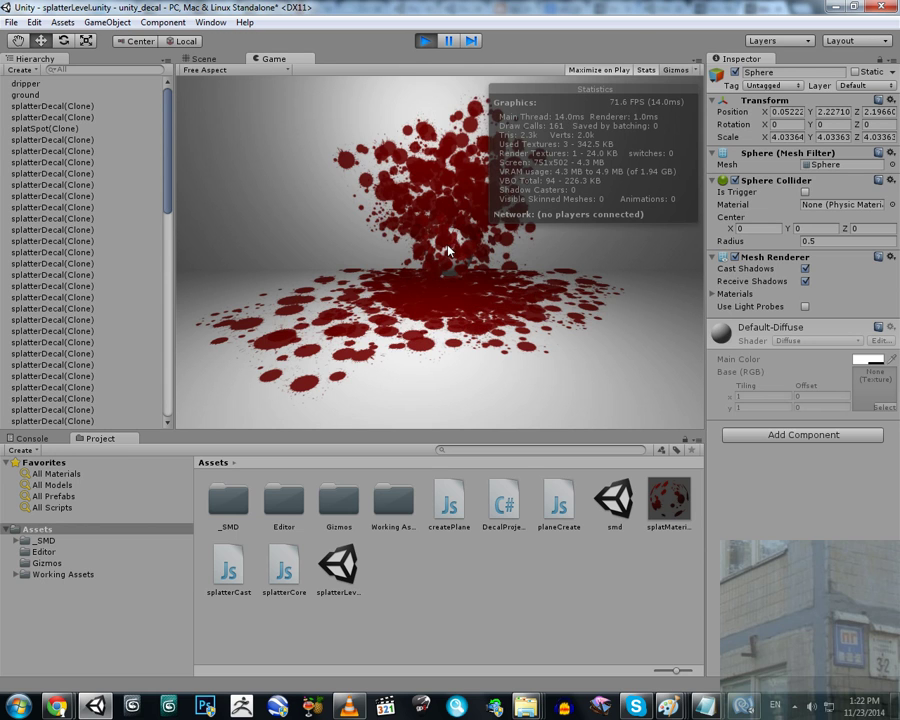
click(442, 243)
click(430, 246)
click(359, 246)
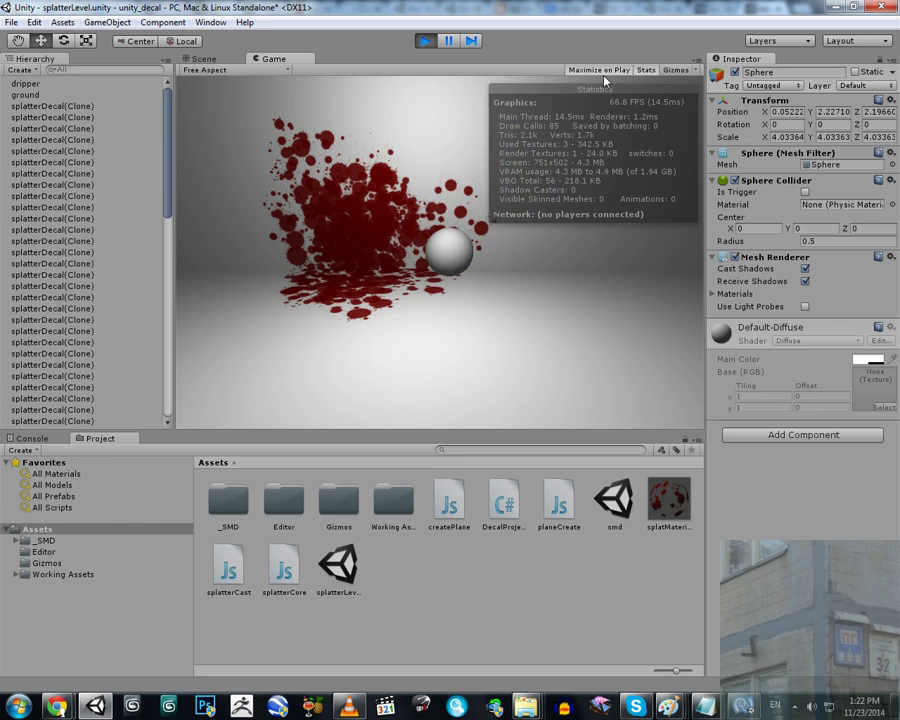
Hide the game's statistics overlay and inspect the sphere from another angle in the Scene view.
click(646, 70)
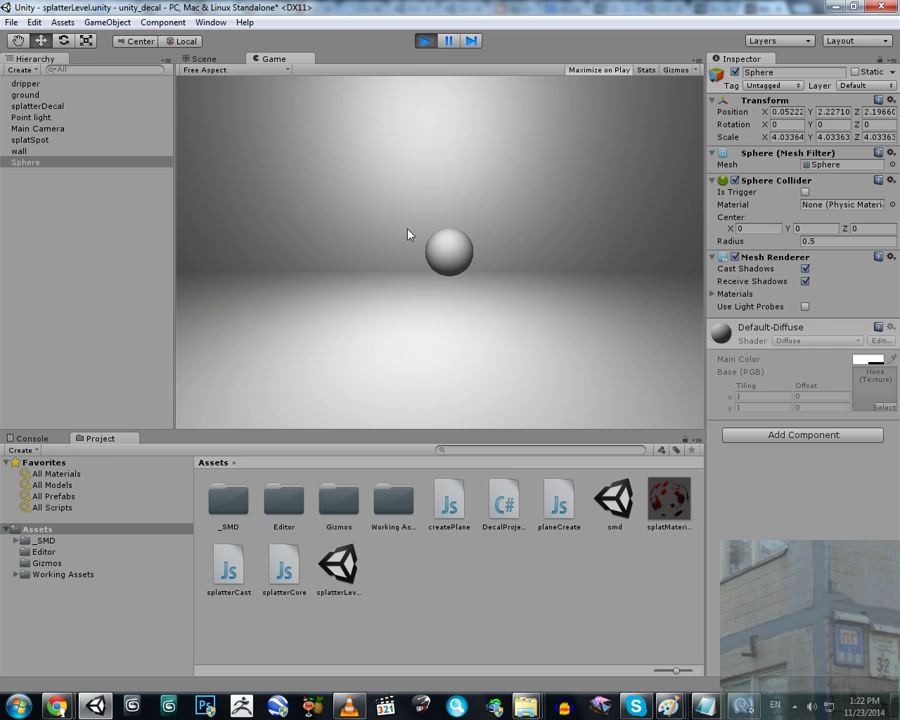
click(230, 59)
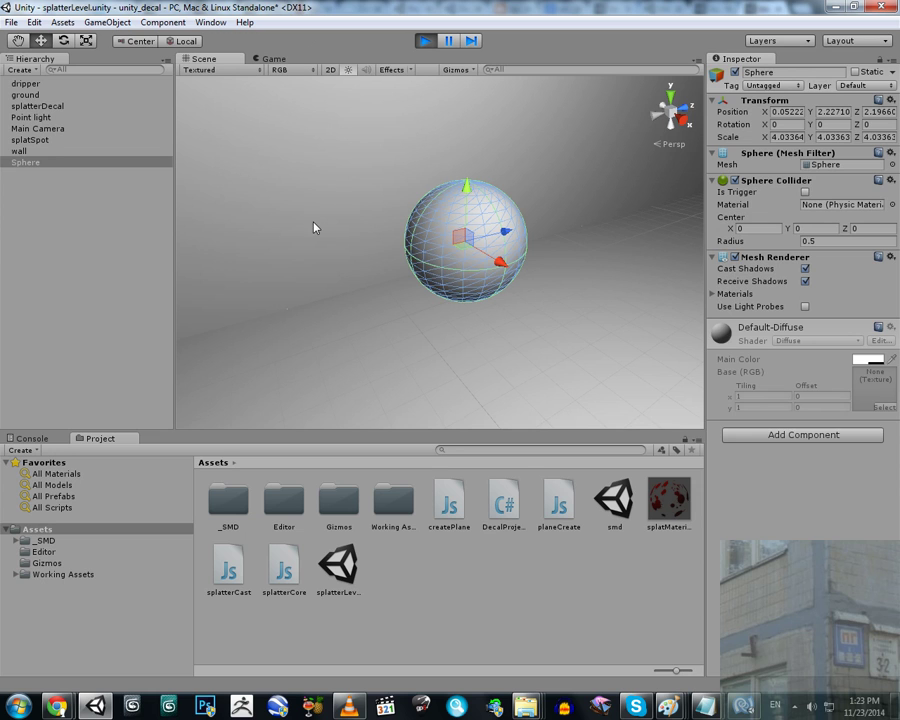
right_drag(318, 227, 475, 220)
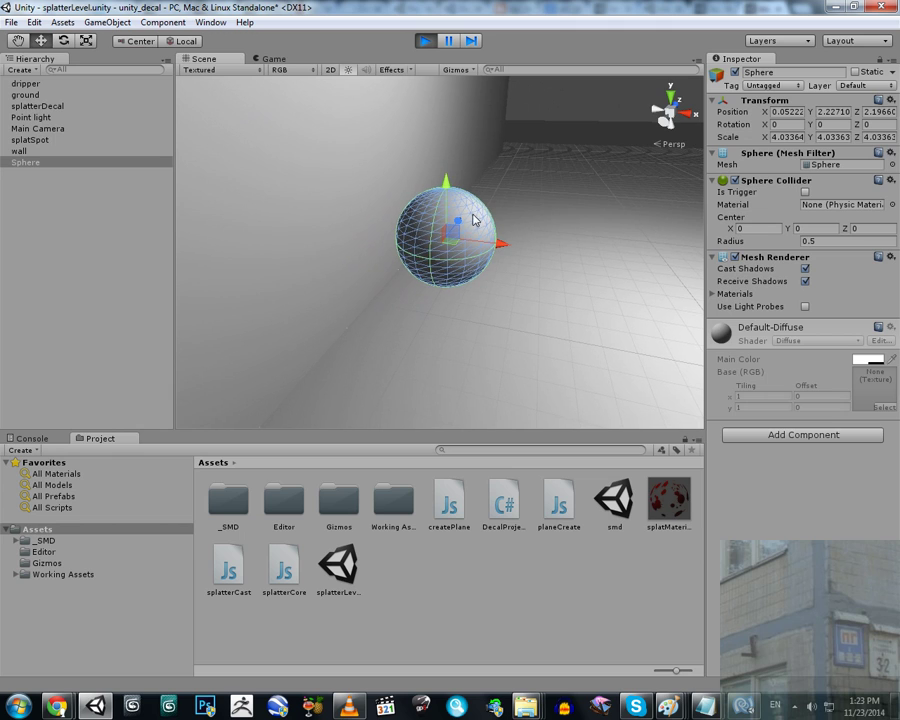
Fire splatters in the Game view around the sphere and across the wall and floor to examine how the decals project.
click(273, 59)
click(418, 236)
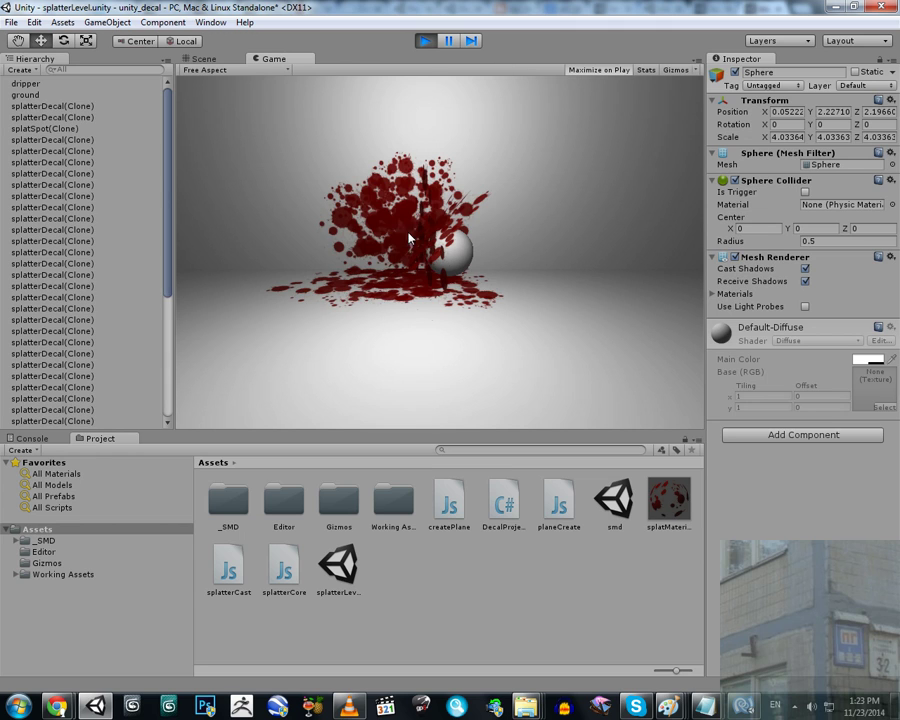
click(408, 238)
click(509, 247)
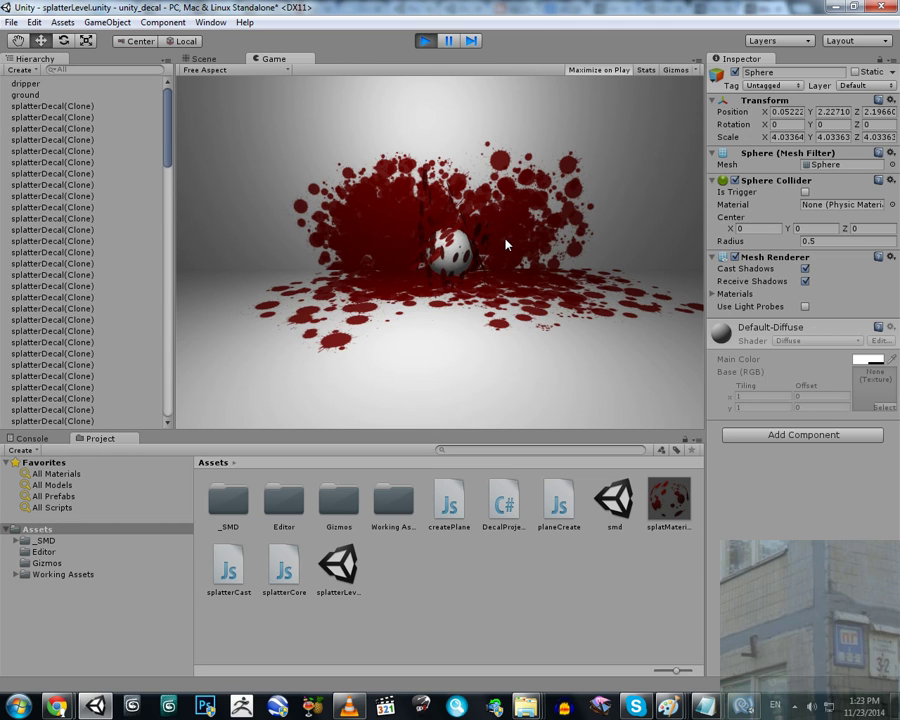
click(478, 297)
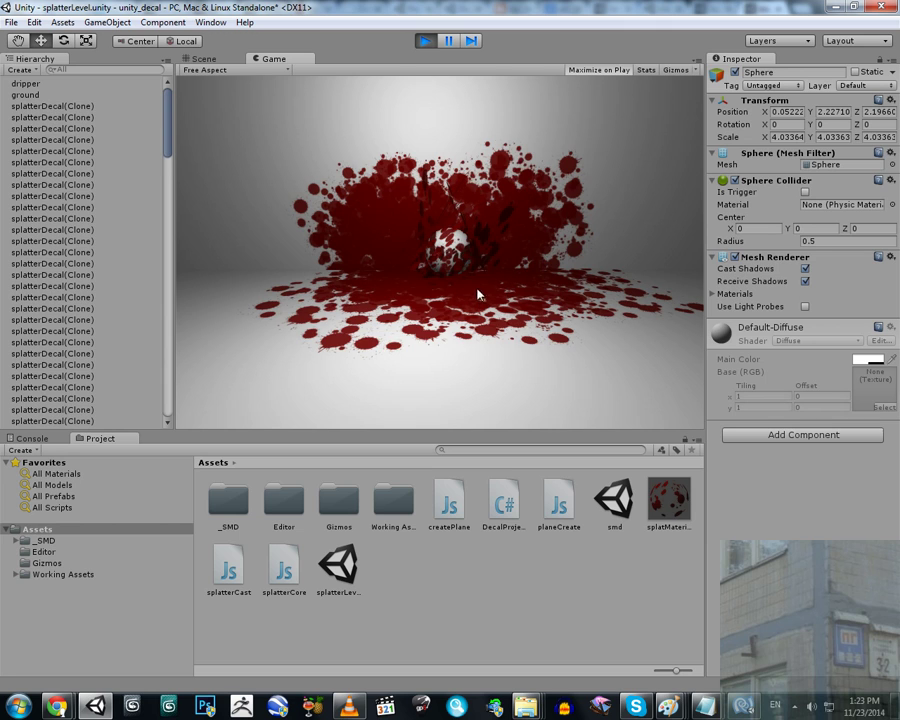
click(497, 234)
click(398, 217)
click(329, 248)
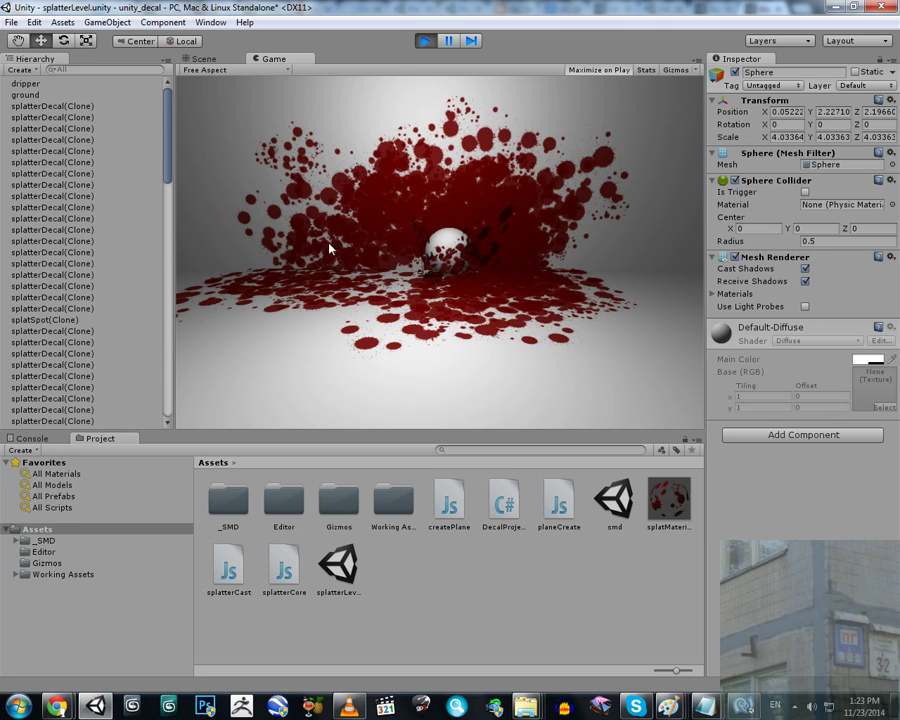
click(432, 331)
click(547, 328)
click(606, 250)
click(553, 166)
click(408, 166)
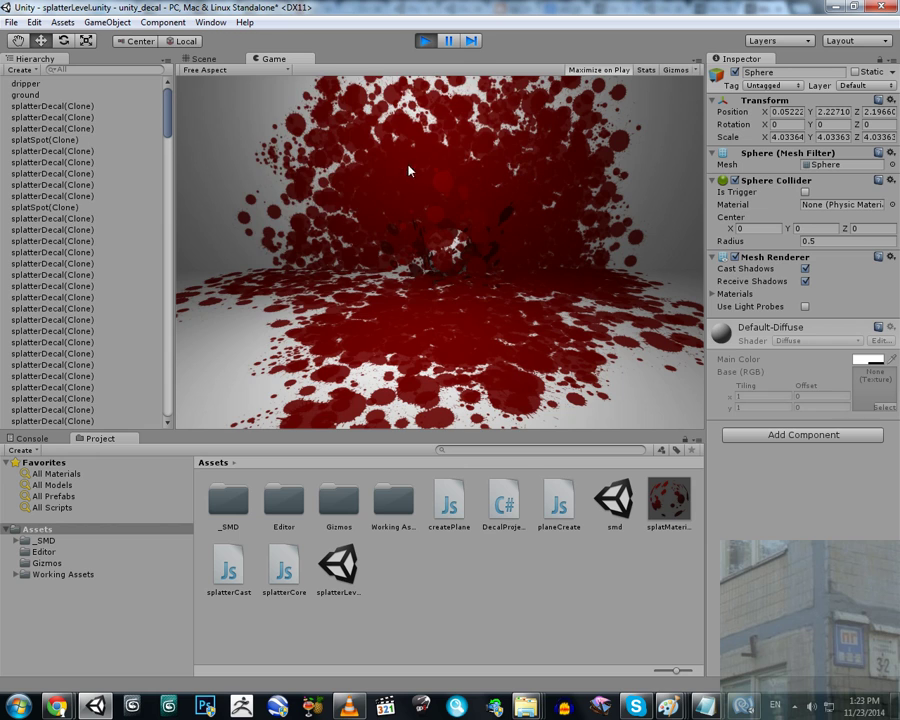
click(278, 232)
click(298, 340)
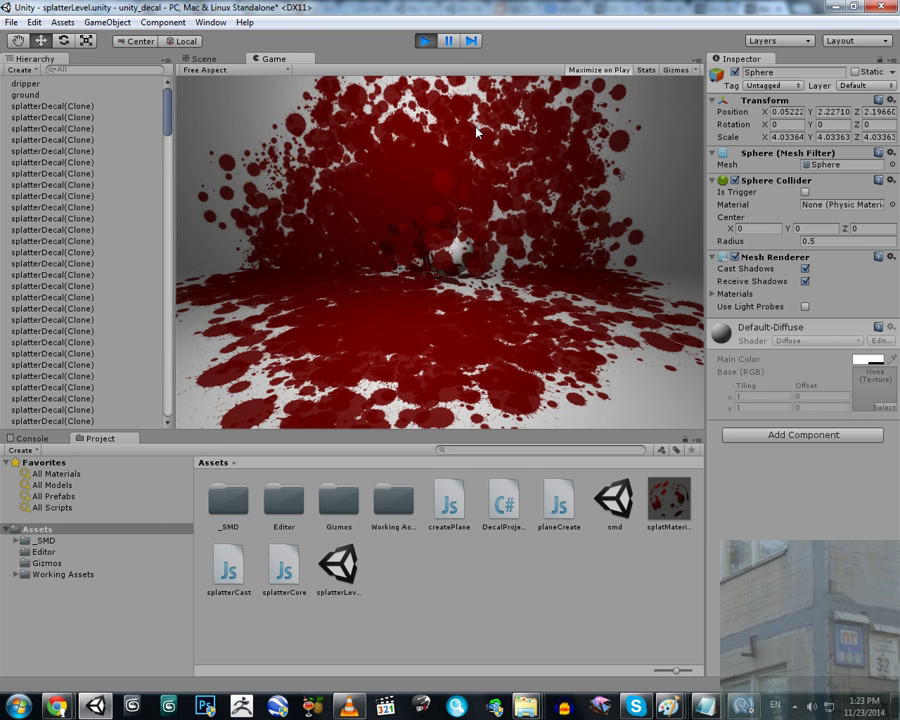
Stop the running game and open the smd scene without saving the changes to splatterLevel.
click(425, 40)
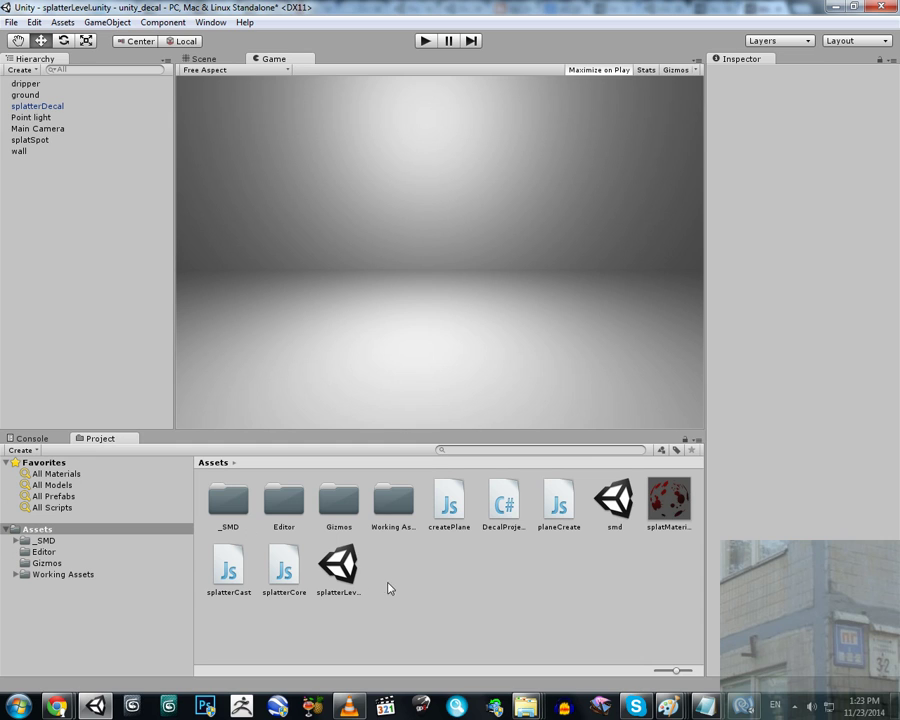
double_click(614, 505)
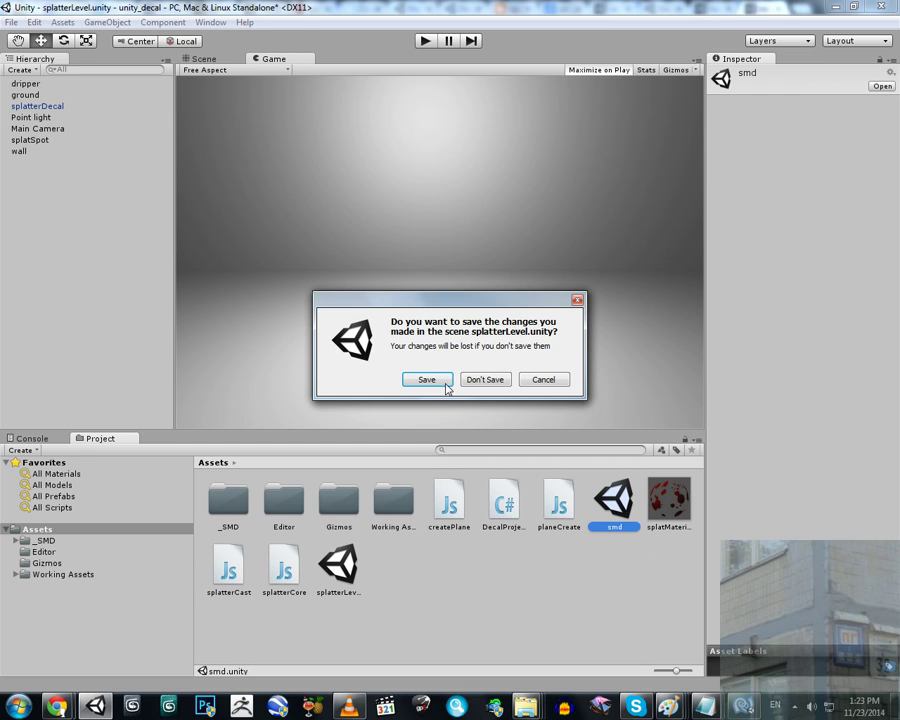
click(500, 381)
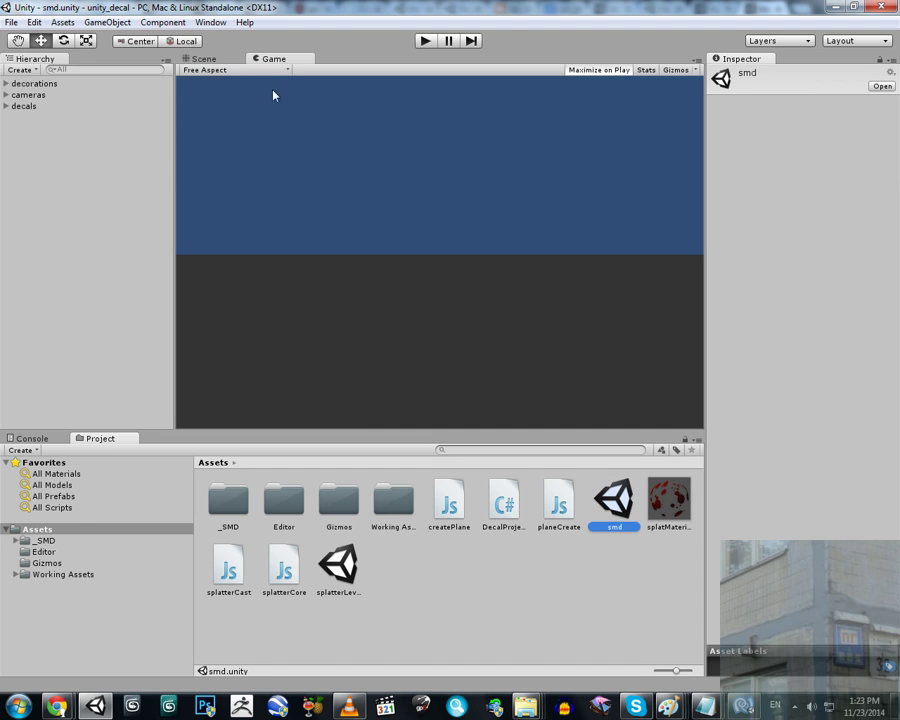
Expand the decorations group in the hierarchy and frame it in the Scene view.
click(204, 58)
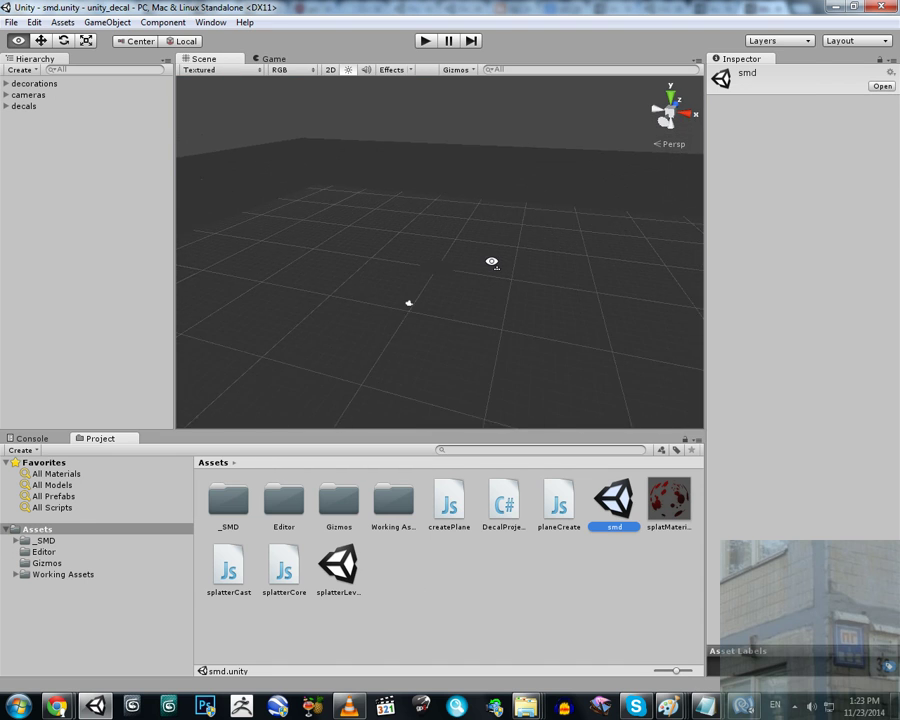
alt+drag(491, 262, 456, 265)
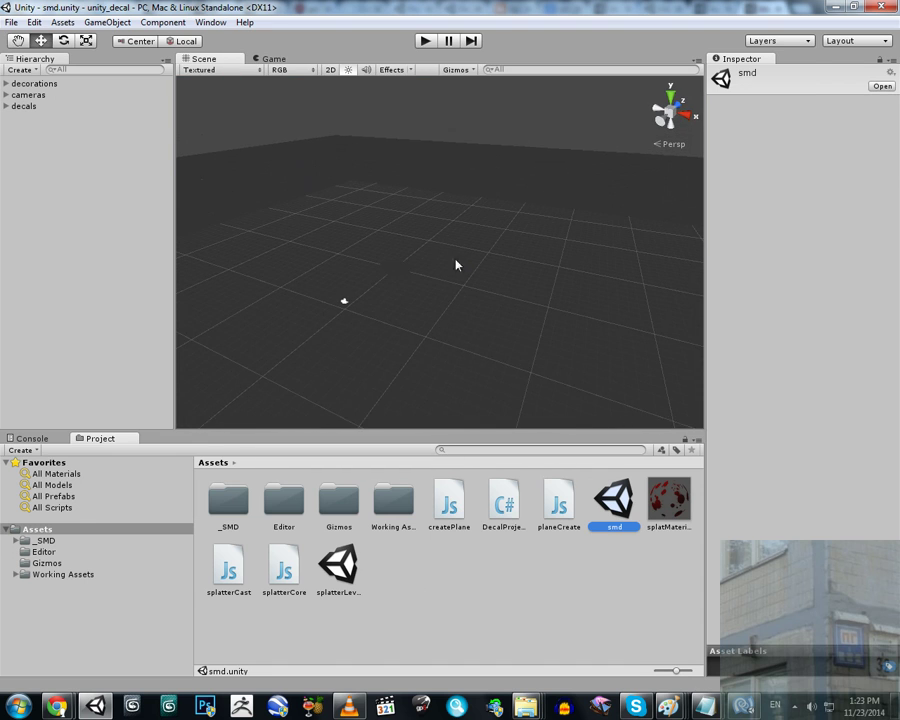
click(6, 84)
click(6, 84)
click(6, 84)
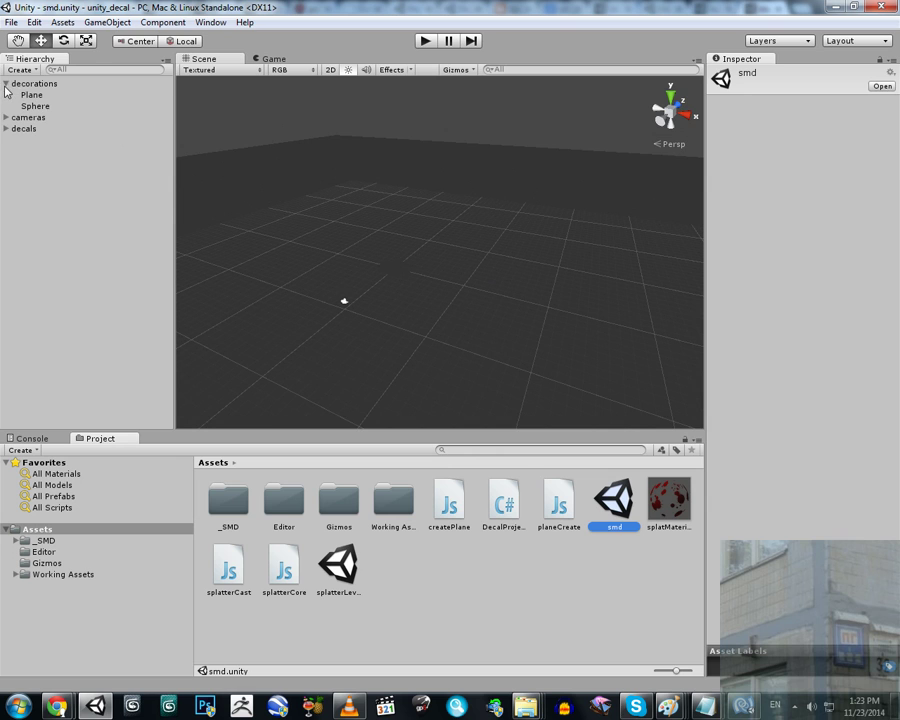
click(34, 84)
key(f)
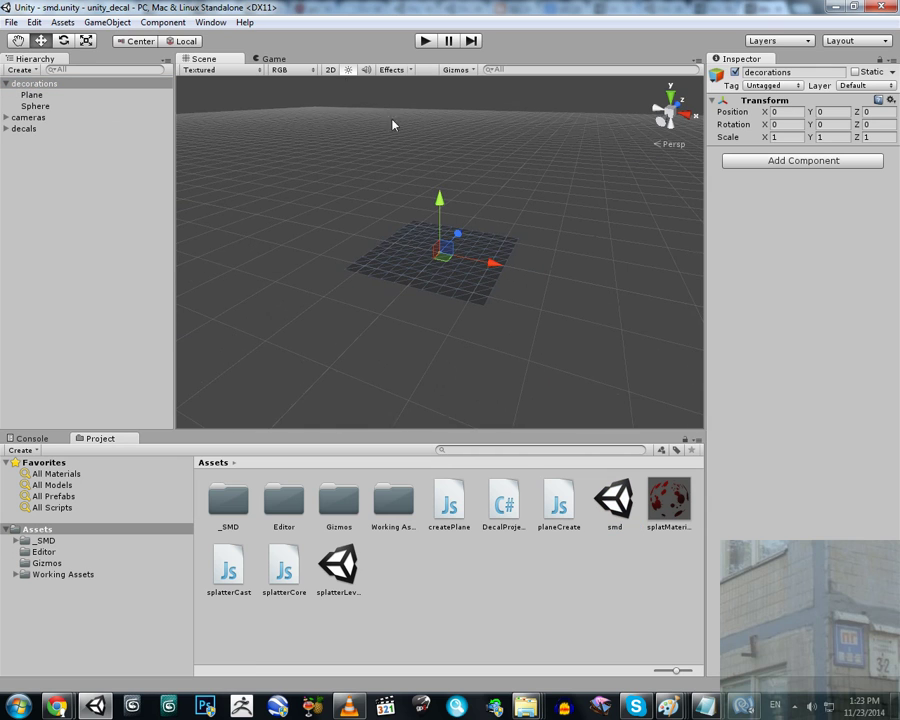
Add a directional light to the scene and place it above the flattened sphere.
click(107, 22)
mouse_move(112, 68)
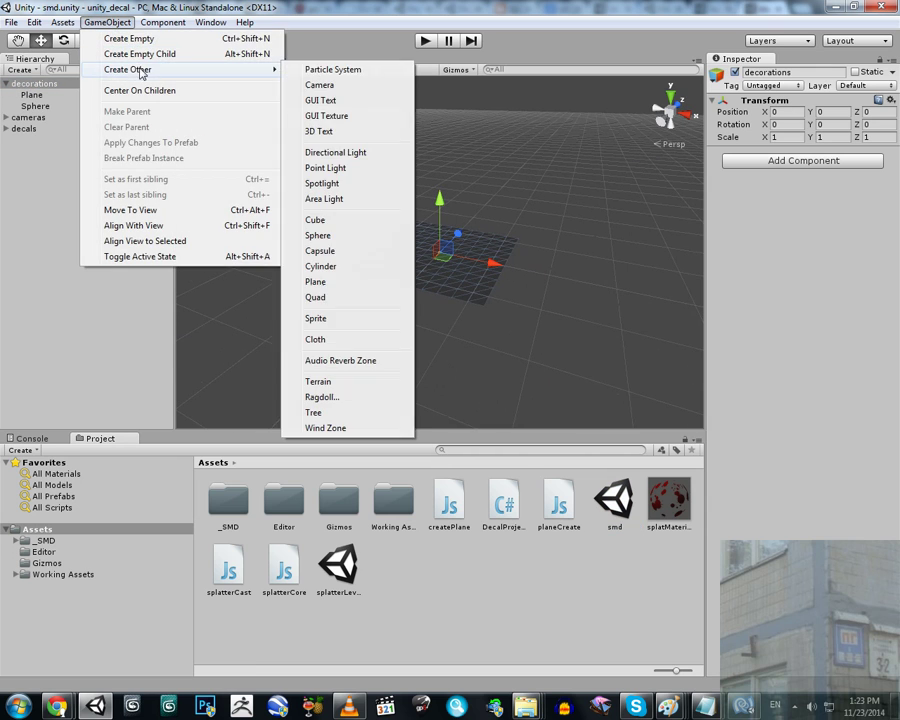
click(334, 150)
key(w)
right_drag(483, 212, 482, 207)
drag(449, 208, 412, 100)
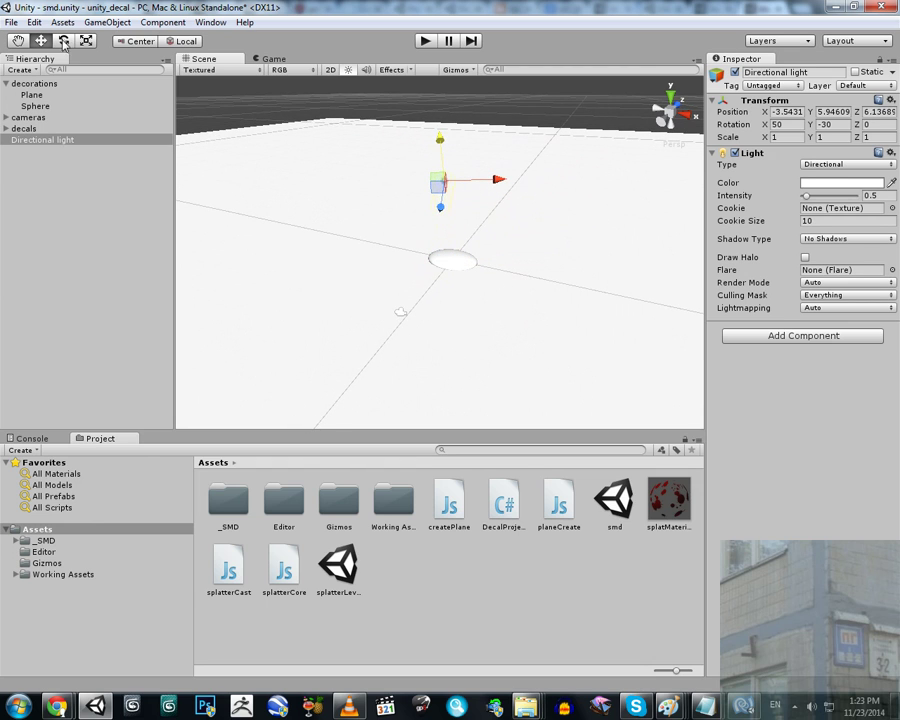
Tilt the directional light to about 48.3° around X and set its shadow type to Soft Shadows.
key(e)
mouse_move(450, 171)
mouse_down()
mouse_move(448, 234)
mouse_move(452, 186)
mouse_up()
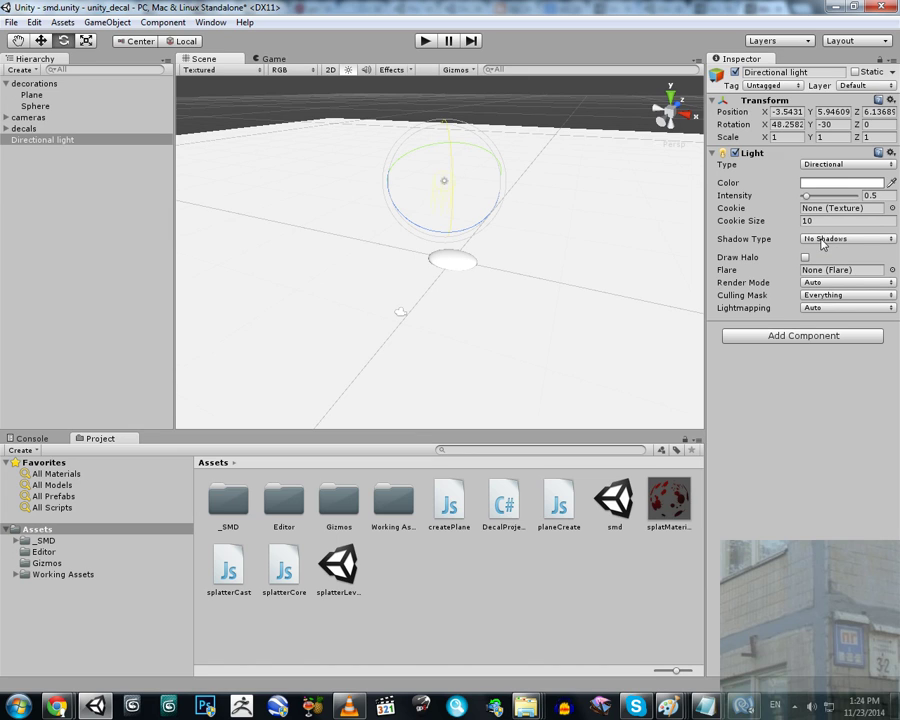
click(823, 240)
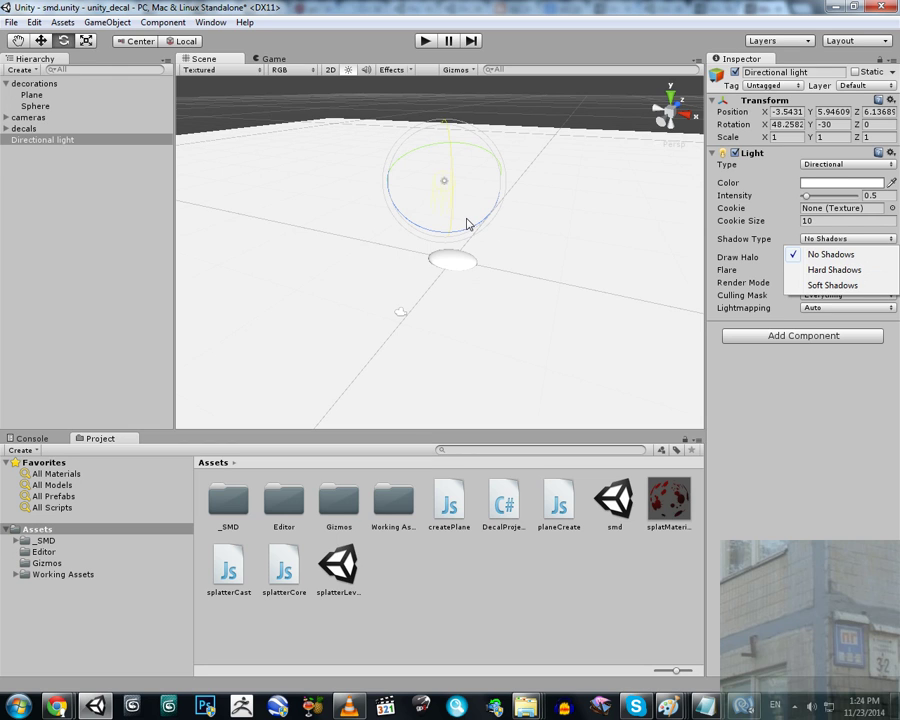
click(822, 285)
Rotate the directional light to about 13.4° around X so it shines at a low angle, then deselect it.
alt+drag(385, 205, 362, 216)
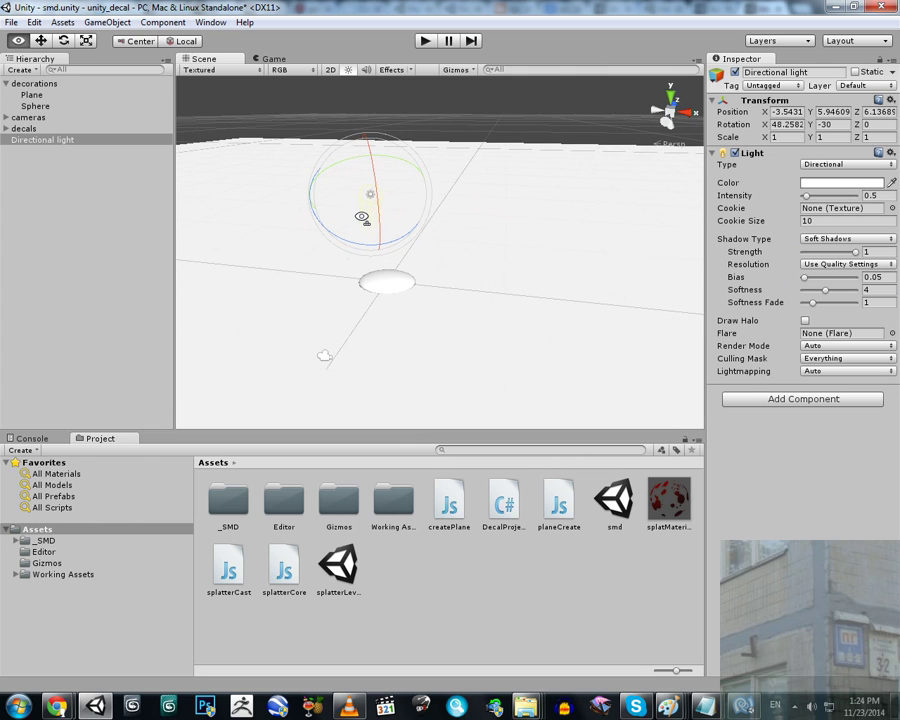
click(41, 41)
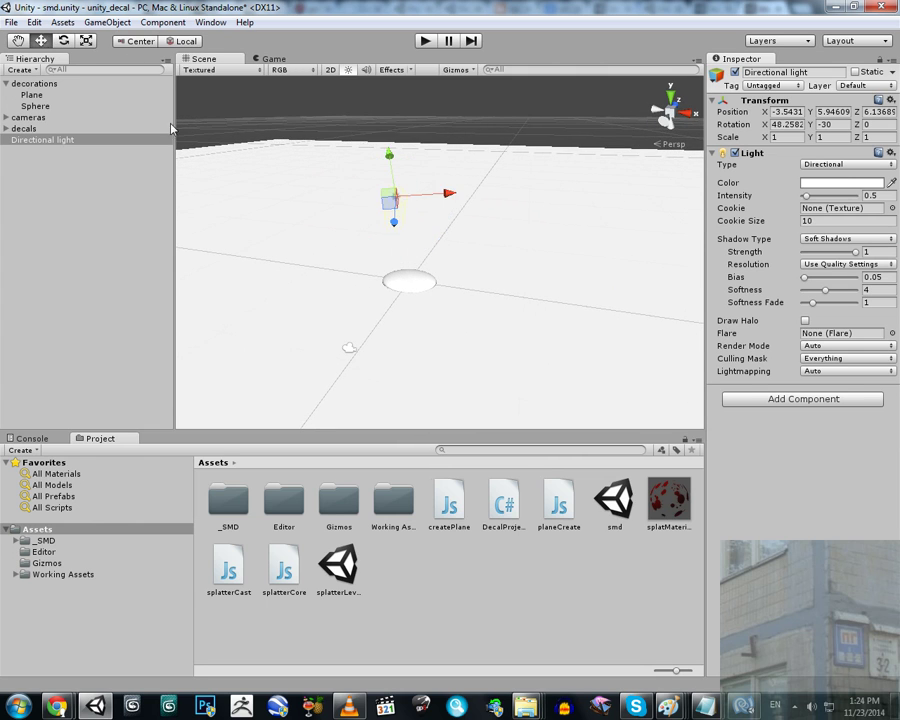
right_drag(470, 215, 509, 260)
key(s)
key(w)
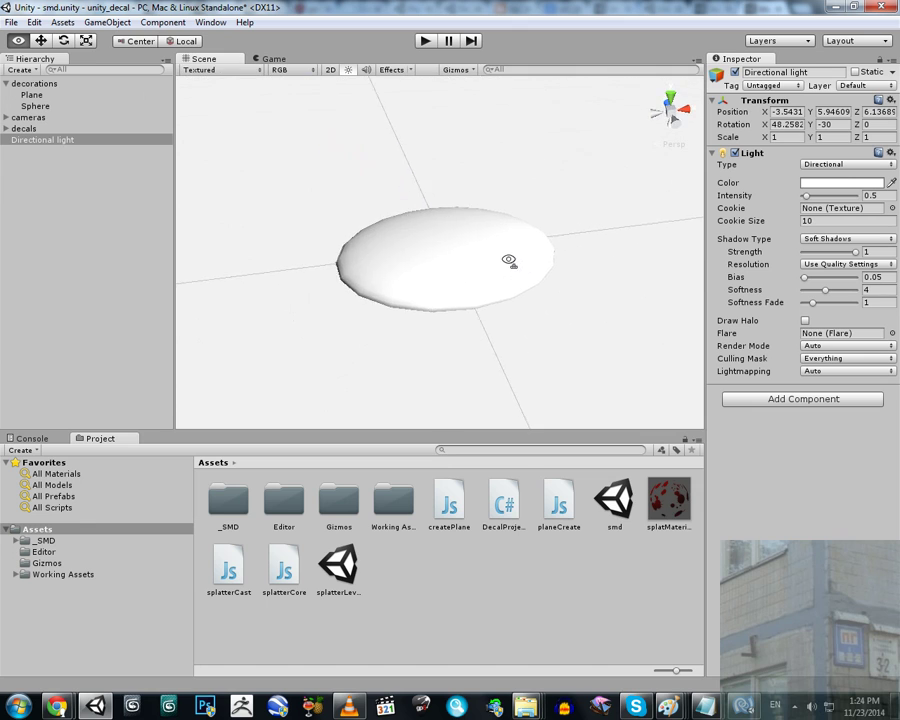
alt+drag(509, 260, 474, 187)
click(63, 41)
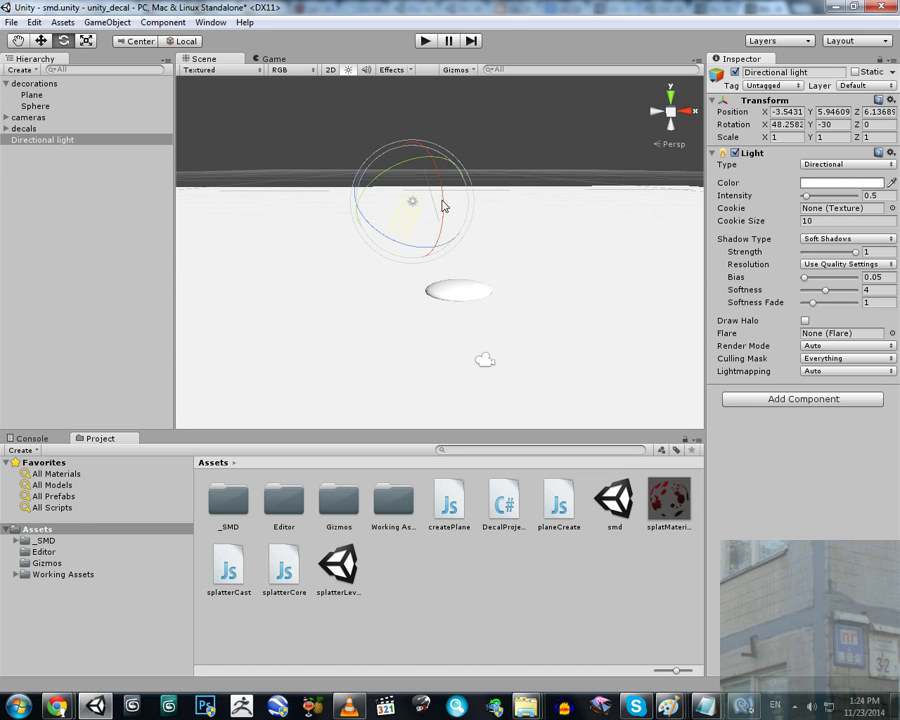
drag(420, 212, 447, 250)
click(503, 125)
alt+drag(357, 192, 409, 199)
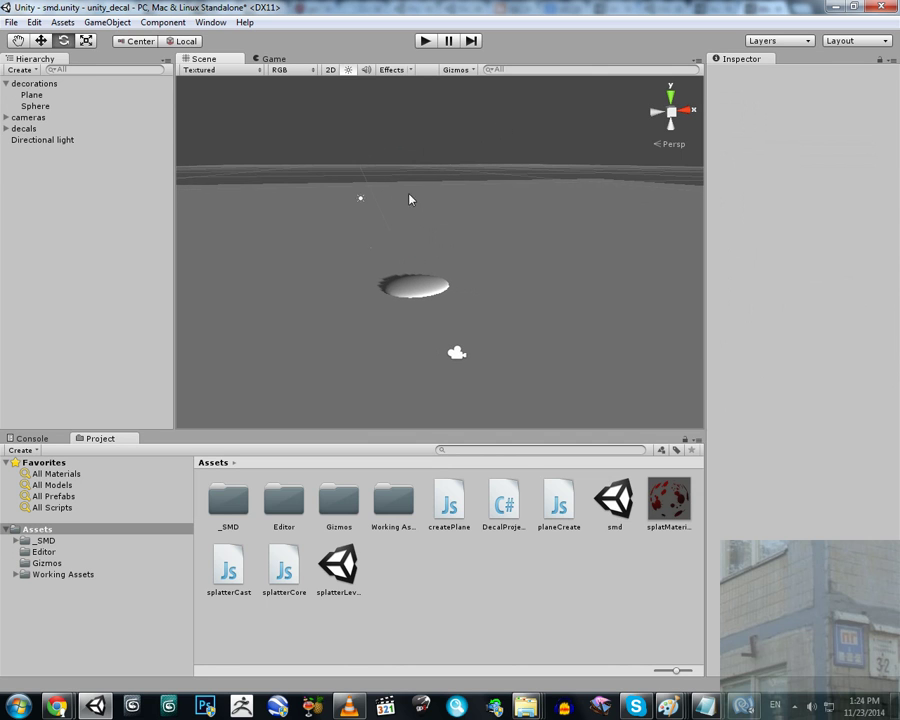
Save the scene in the Assets folder under the new name smd[b].unity.
click(11, 22)
click(50, 89)
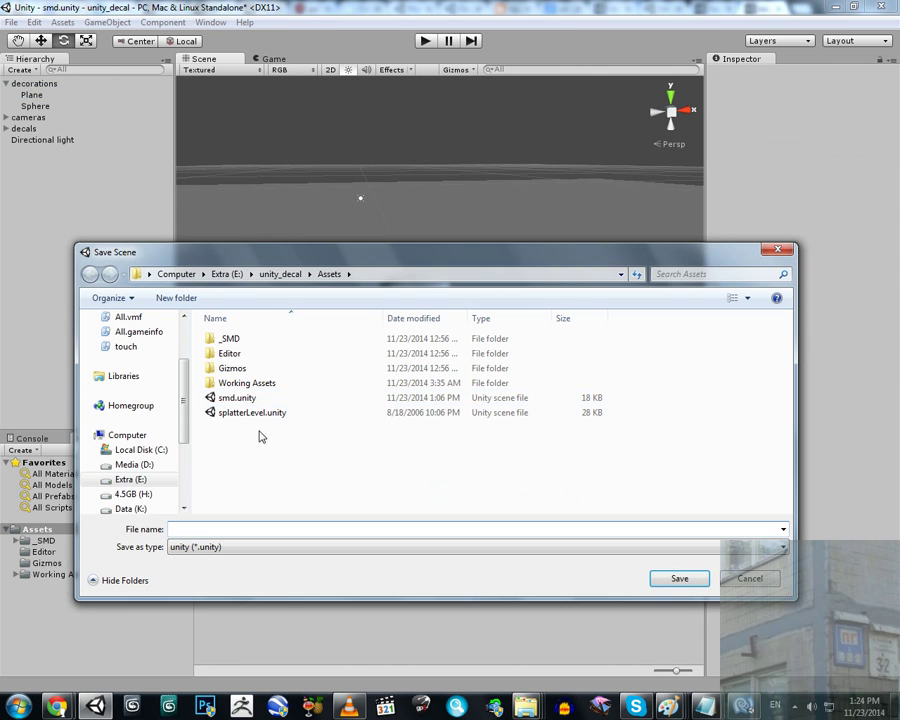
click(237, 397)
click(190, 529)
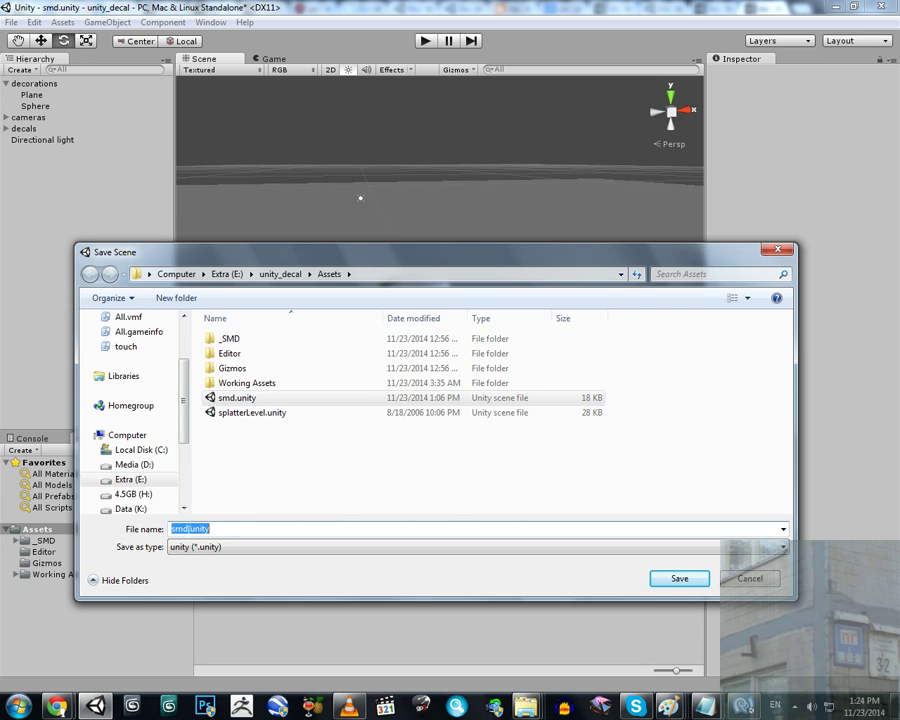
click(190, 529)
text([b])
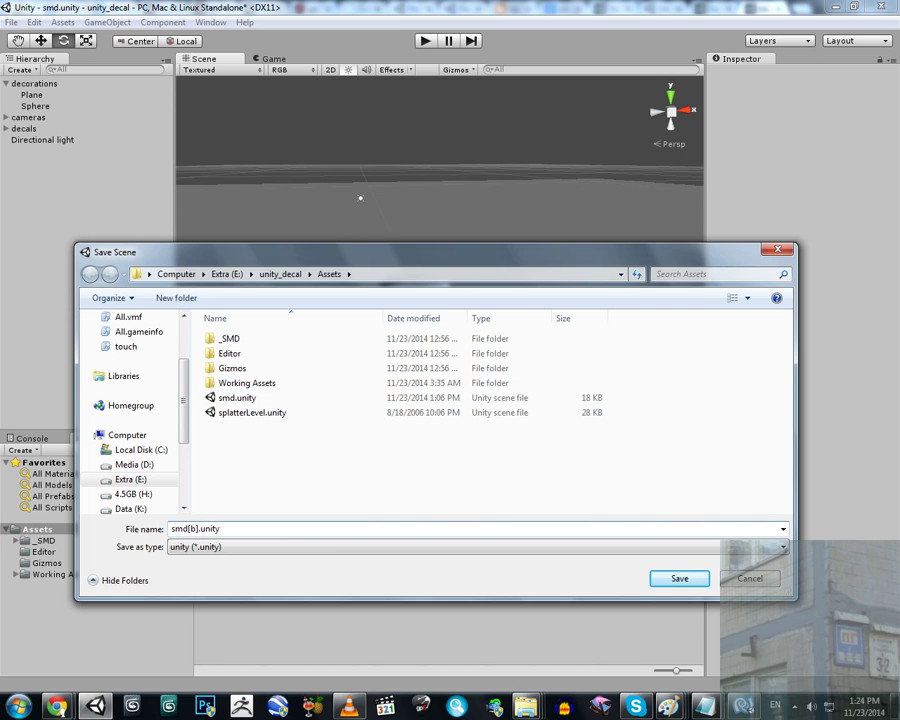
key(Return)
Make the directional light a child of the decorations group and collapse the group.
alt+drag(460, 260, 463, 264)
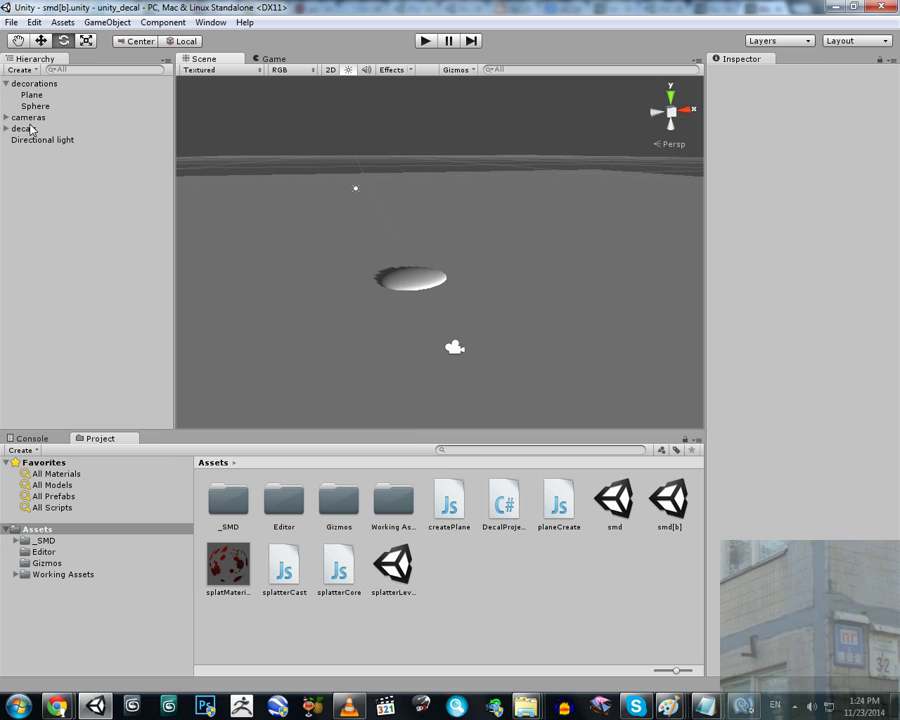
click(6, 84)
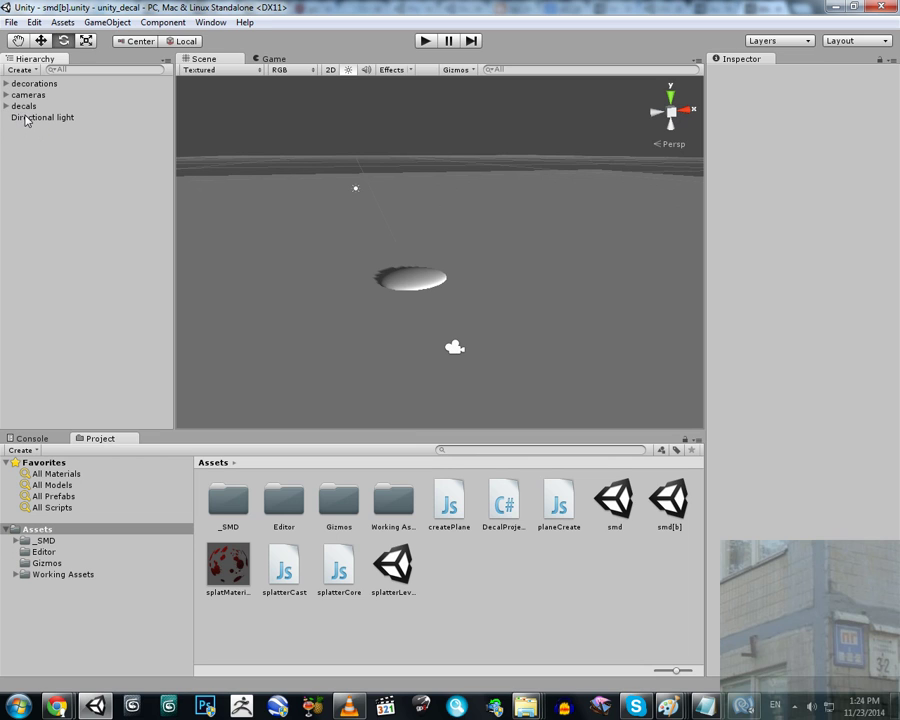
drag(25, 118, 28, 85)
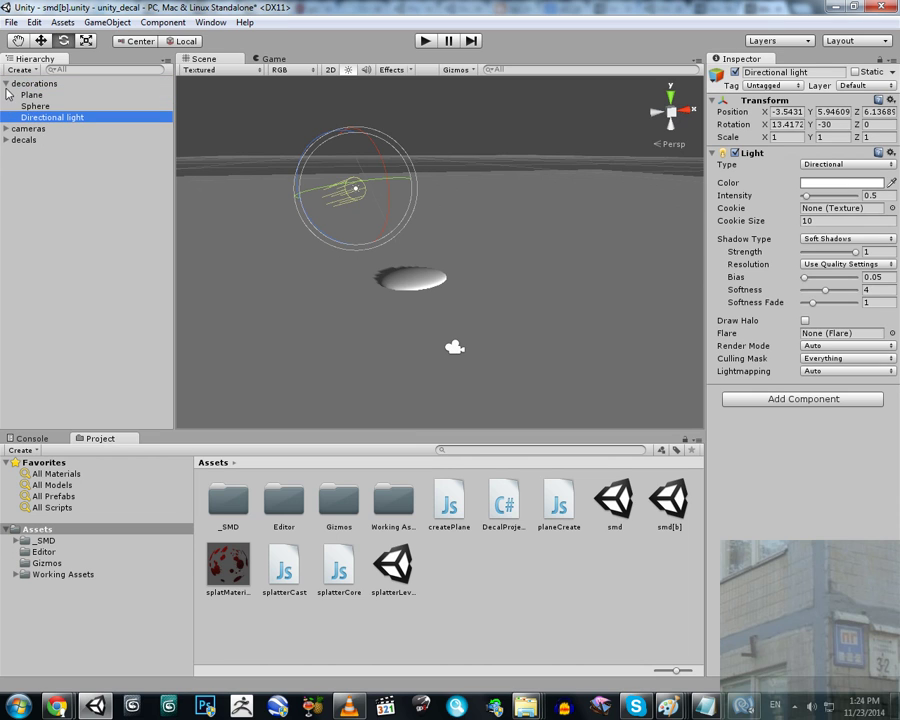
click(7, 84)
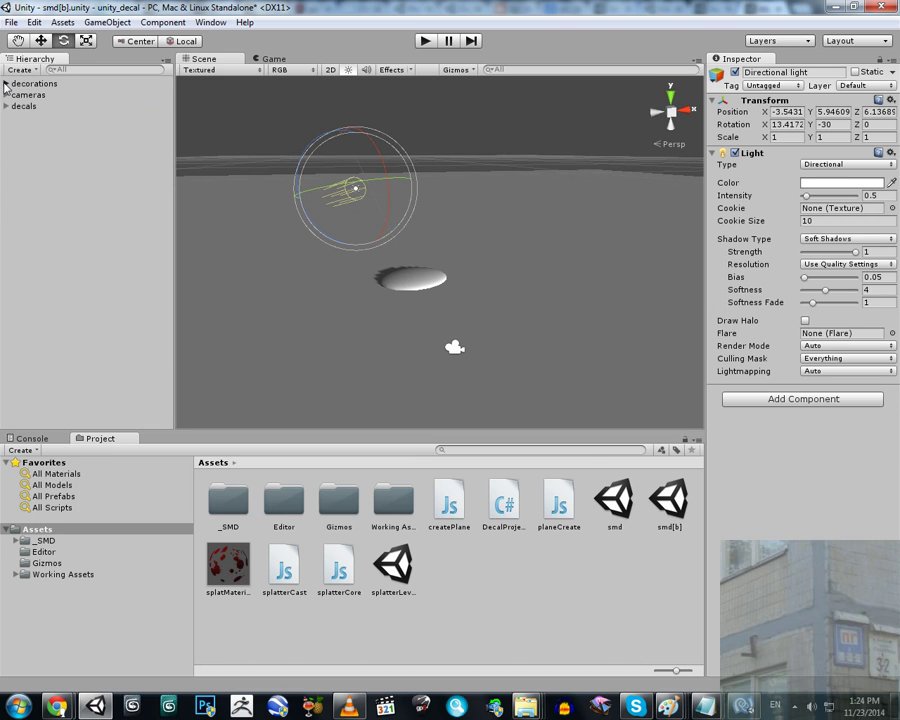
Review the objects inside the decorations group and check the cameras group, collapsing both.
click(6, 84)
click(31, 95)
key(Down)
key(Down)
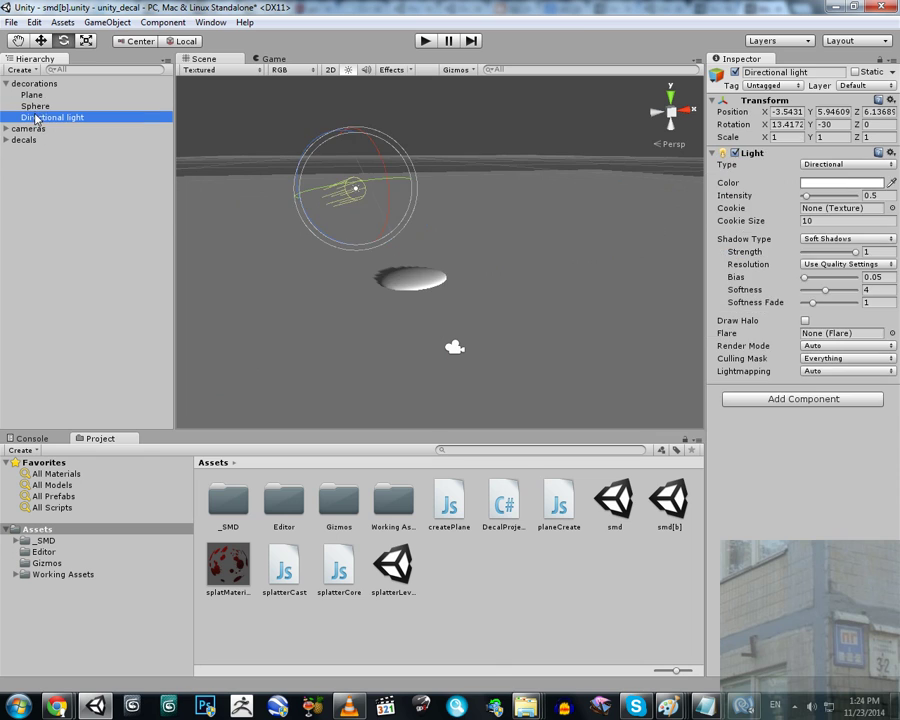
key(Up)
key(Up)
click(6, 84)
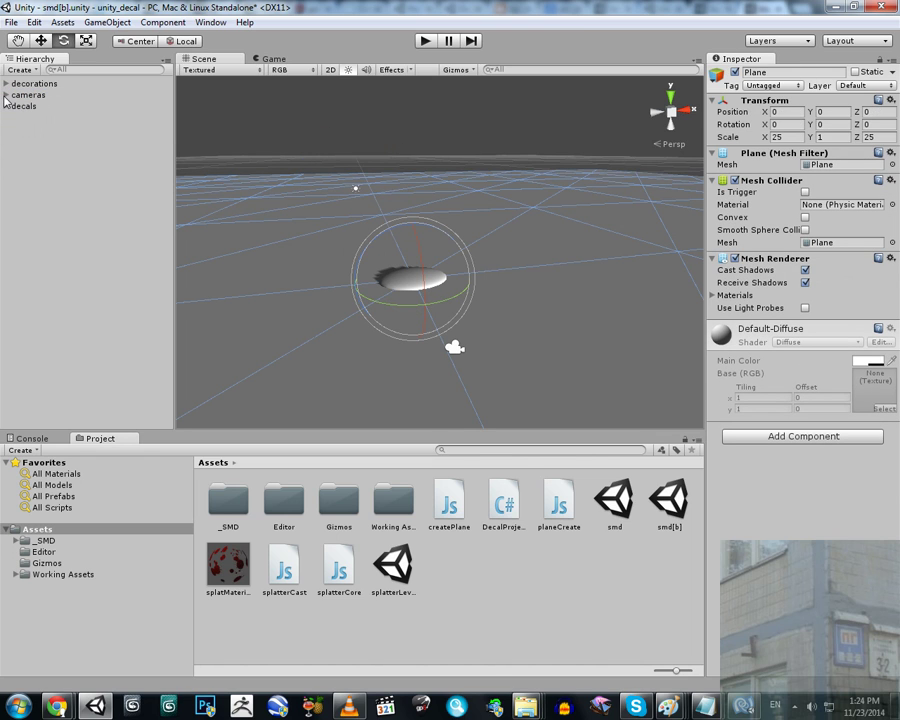
click(6, 95)
click(6, 95)
Select the decal object inside the decals group and activate the Move tool.
click(6, 106)
click(31, 120)
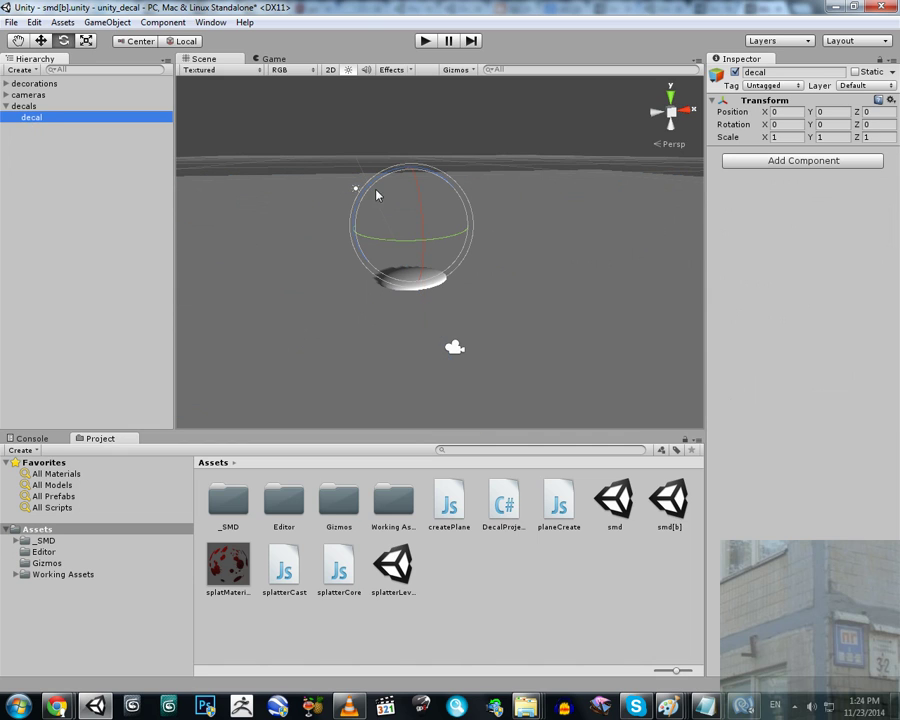
right_drag(446, 200, 456, 150)
key(w)
click(18, 40)
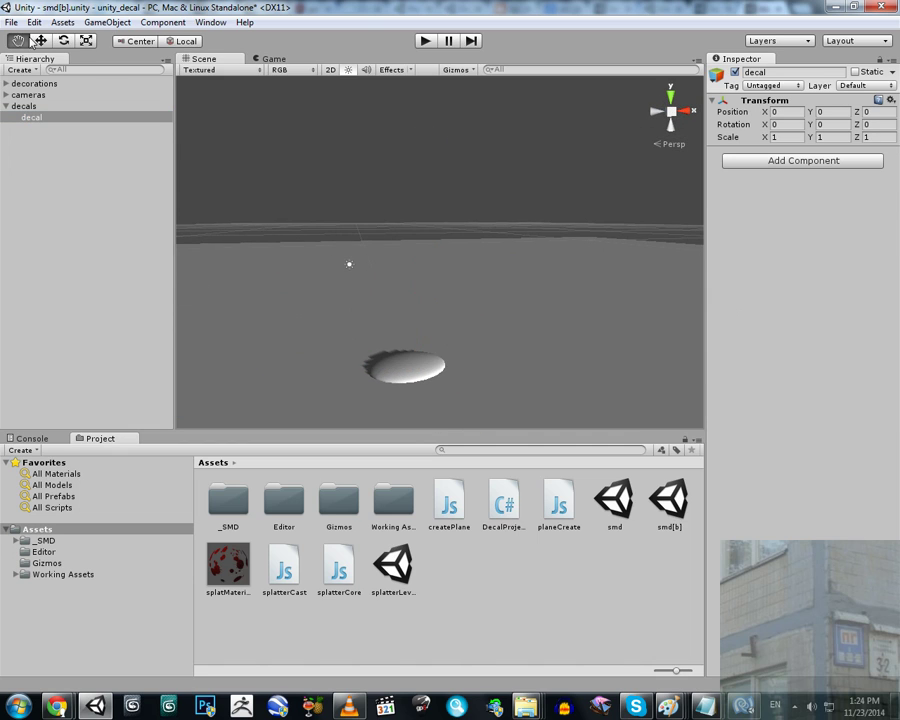
click(40, 40)
Attach the Simple Mesh Decal script to the decal object.
right_drag(445, 234, 442, 274)
alt+drag(442, 275, 640, 297)
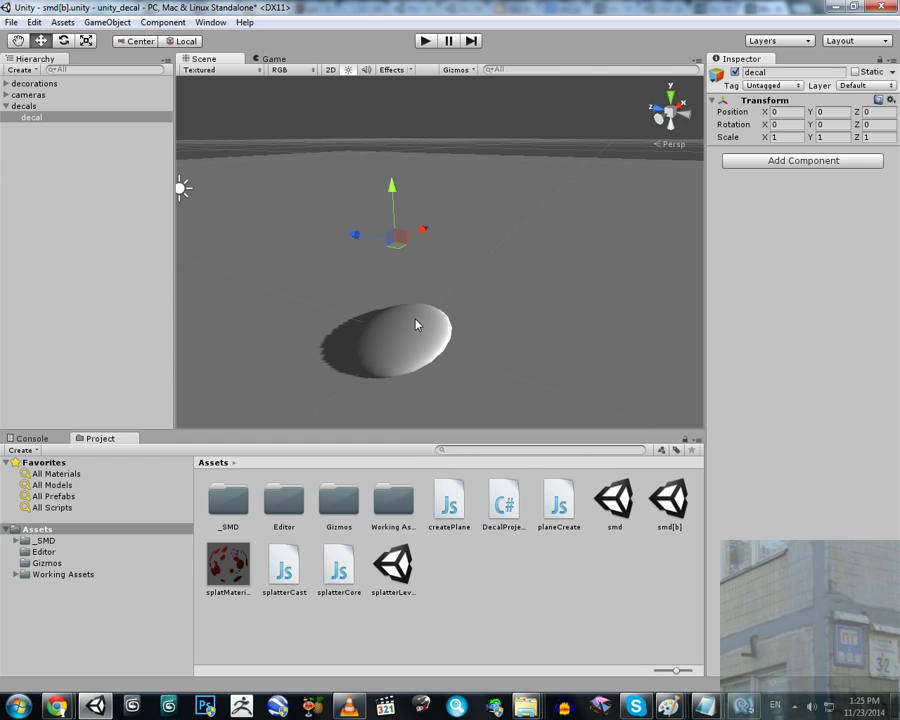
right_drag(420, 340, 563, 282)
key(w)
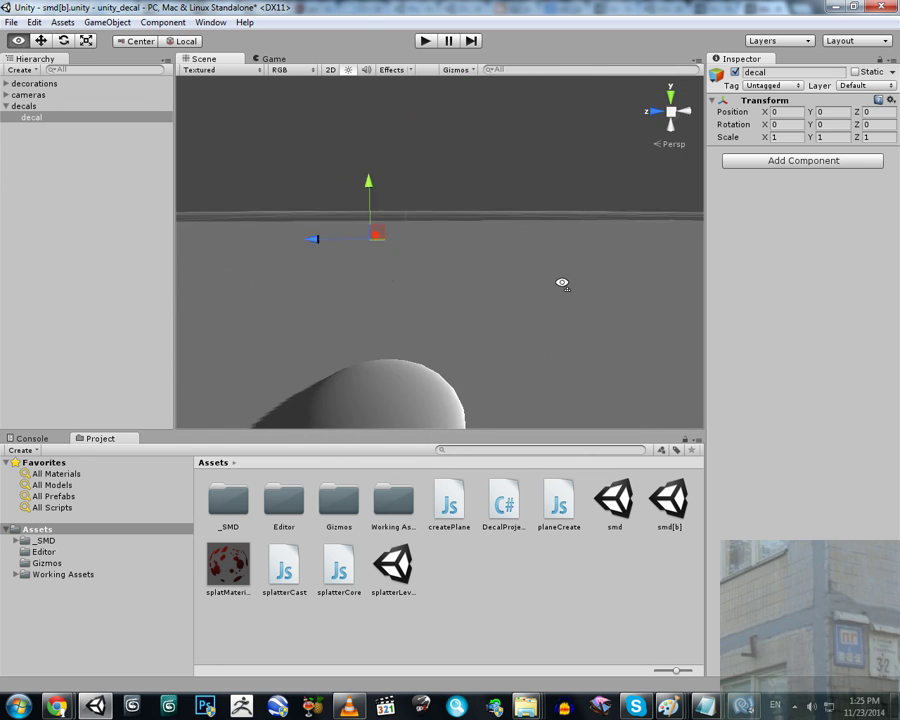
scroll(418, 281, down, 5)
alt+drag(418, 281, 574, 175)
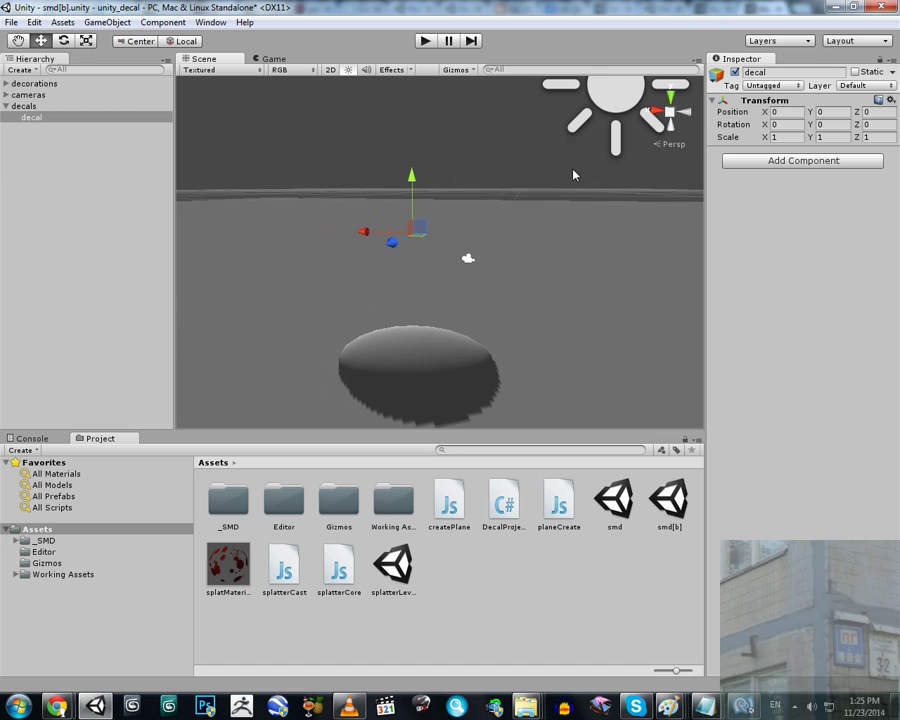
click(168, 23)
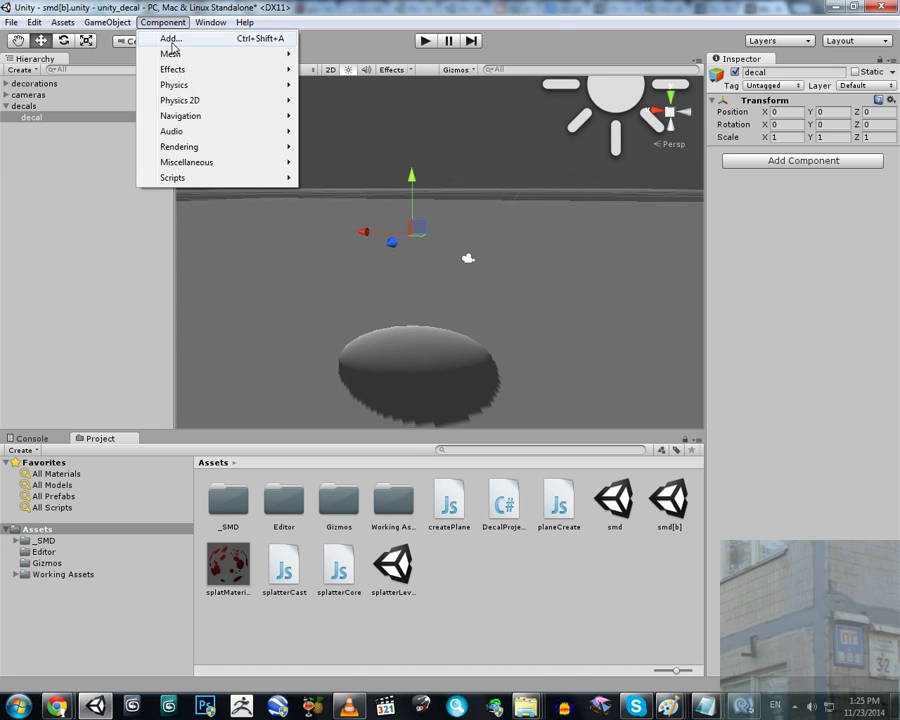
mouse_move(200, 178)
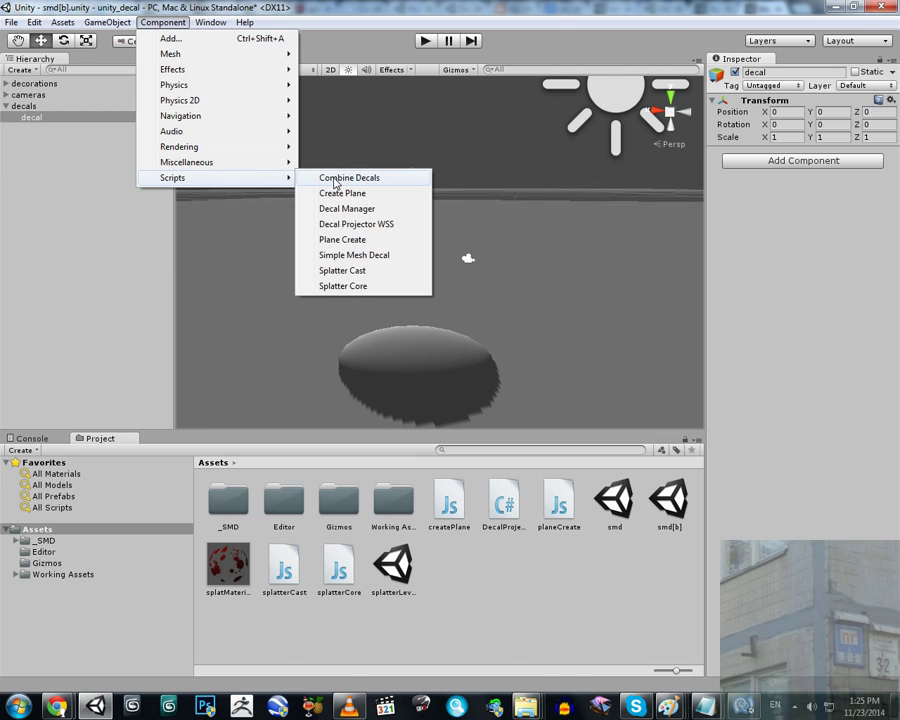
click(333, 256)
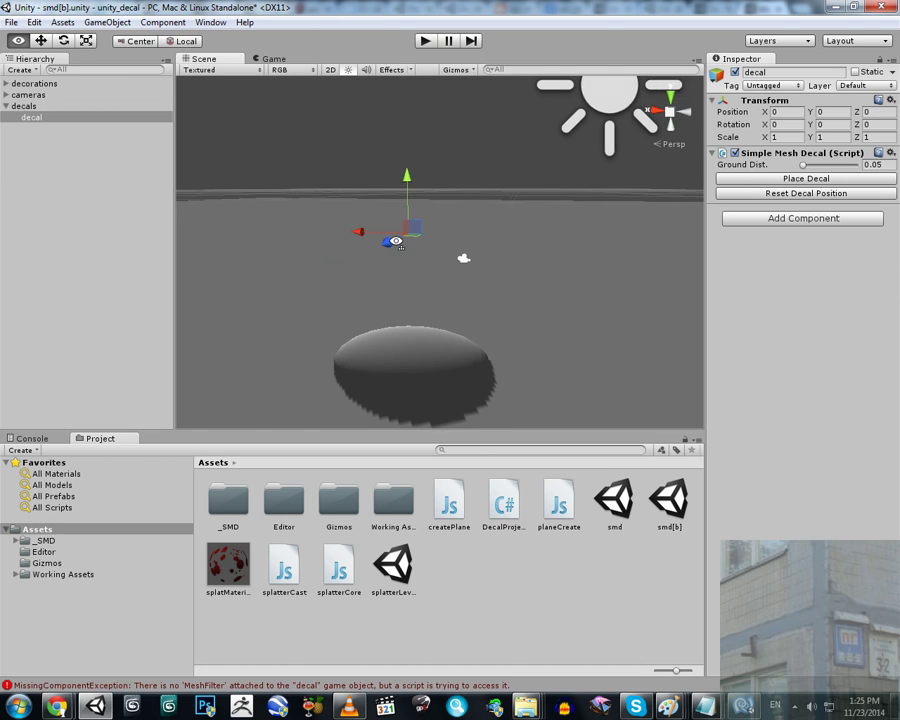
Attach the Decal Manager script to the decal object.
click(163, 22)
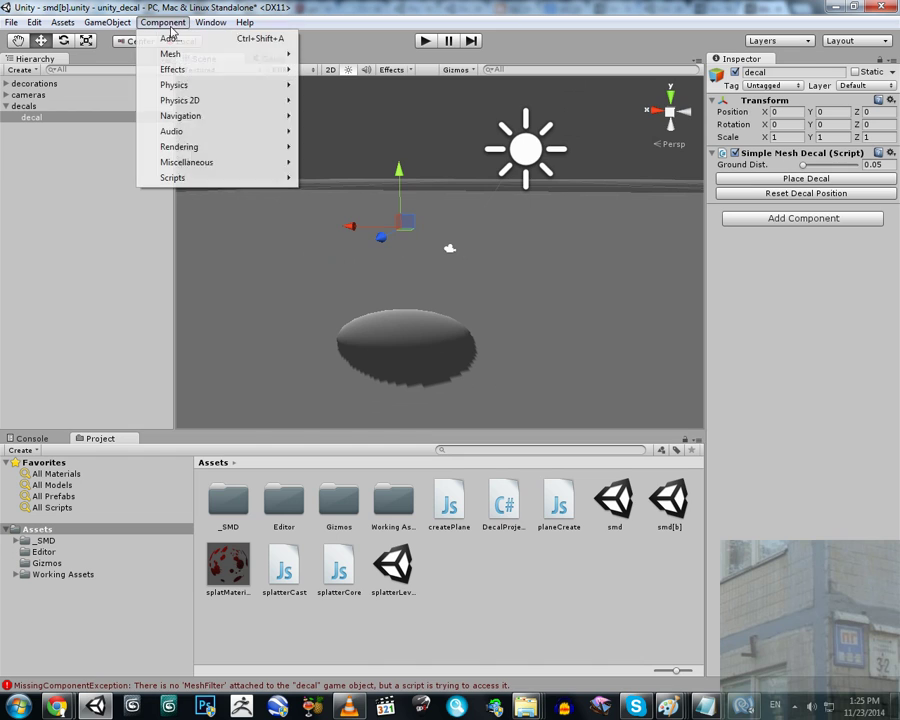
mouse_move(184, 186)
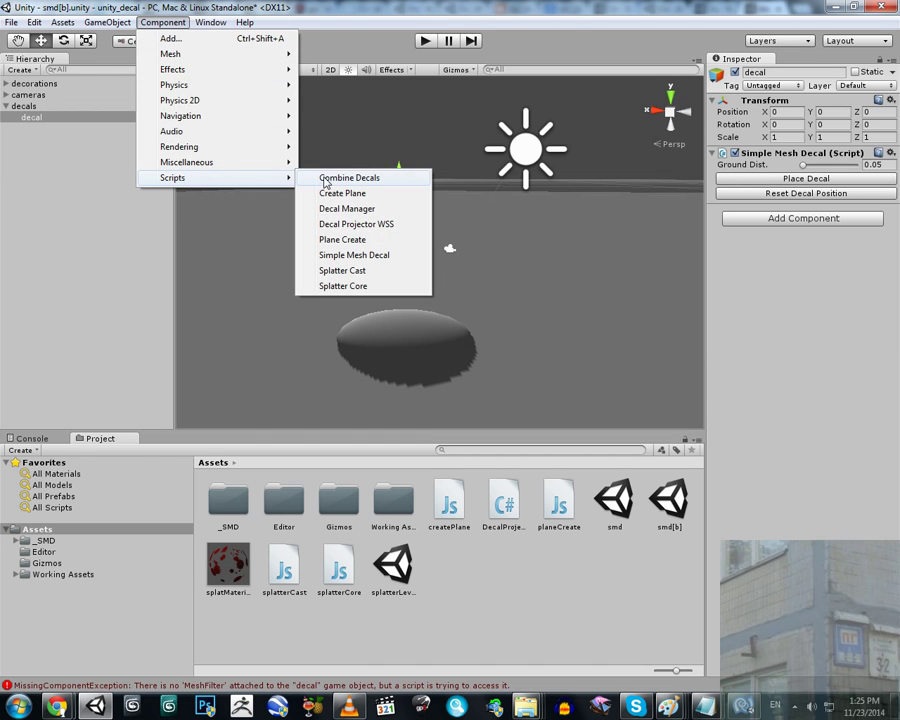
click(345, 207)
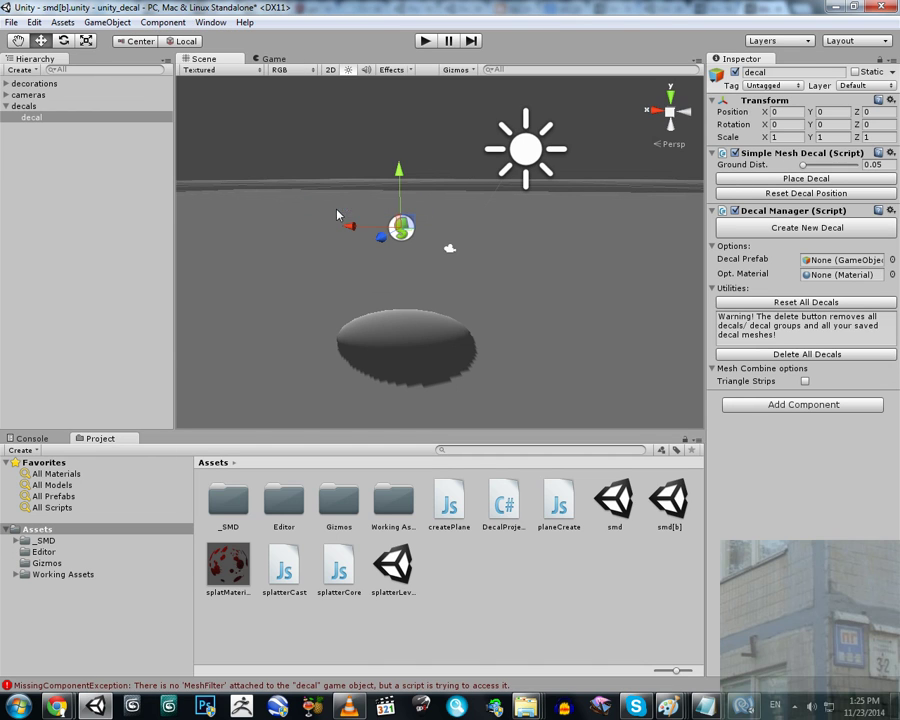
Set the Decal Manager's prefab to simpleMeshDecal and its optional material to SMDTestMat.
click(892, 260)
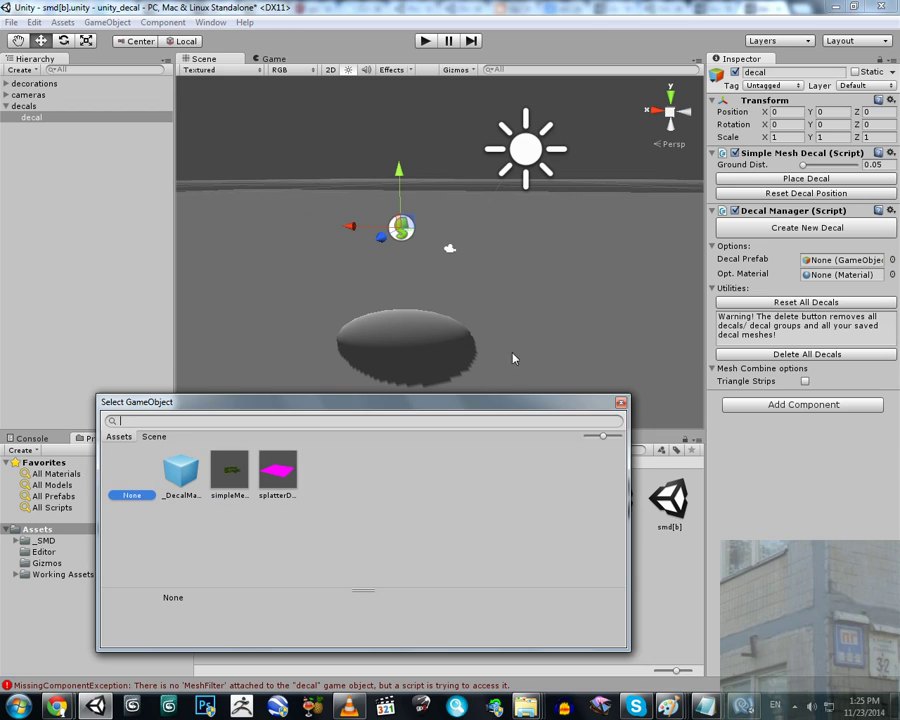
click(242, 467)
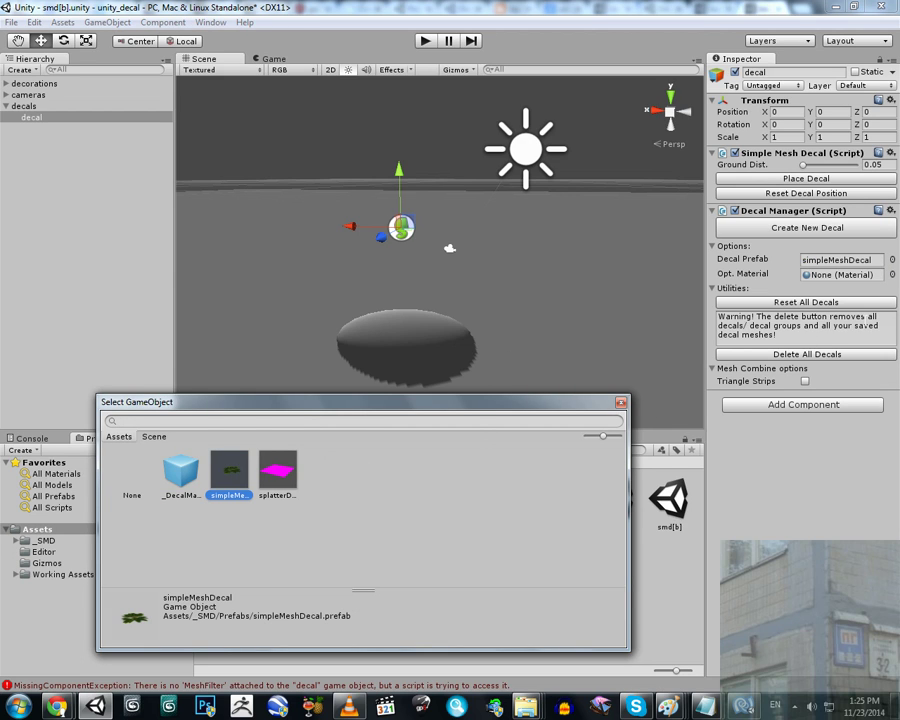
click(892, 274)
click(168, 482)
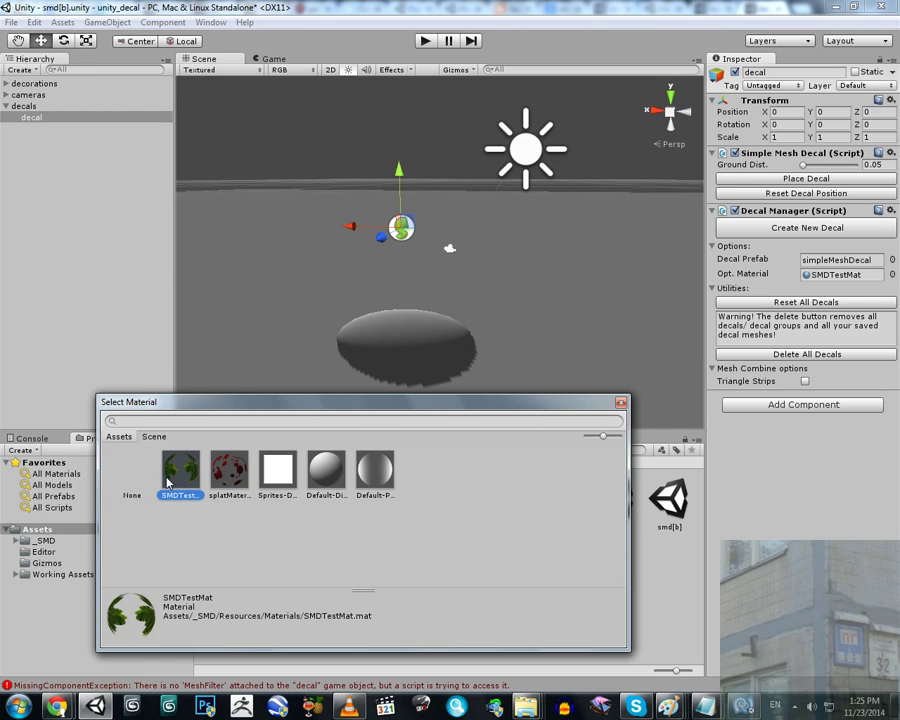
click(622, 402)
Examine the decal object's gizmo icon in the scene from near and far.
right_drag(383, 232, 366, 218)
key(w)
alt+scroll(362, 213, up, 5)
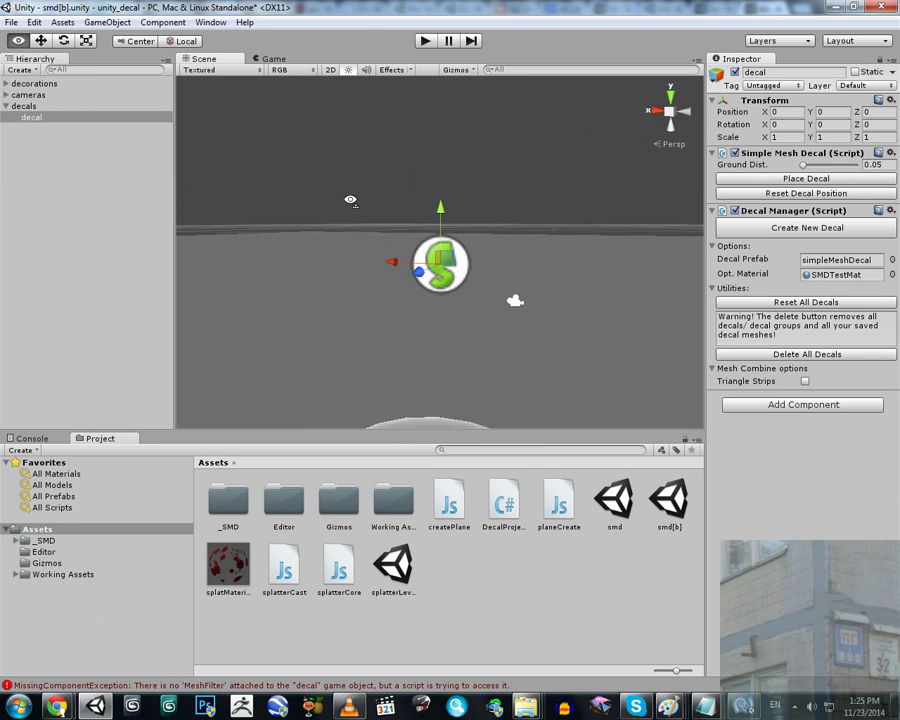
alt+scroll(354, 205, up, 2)
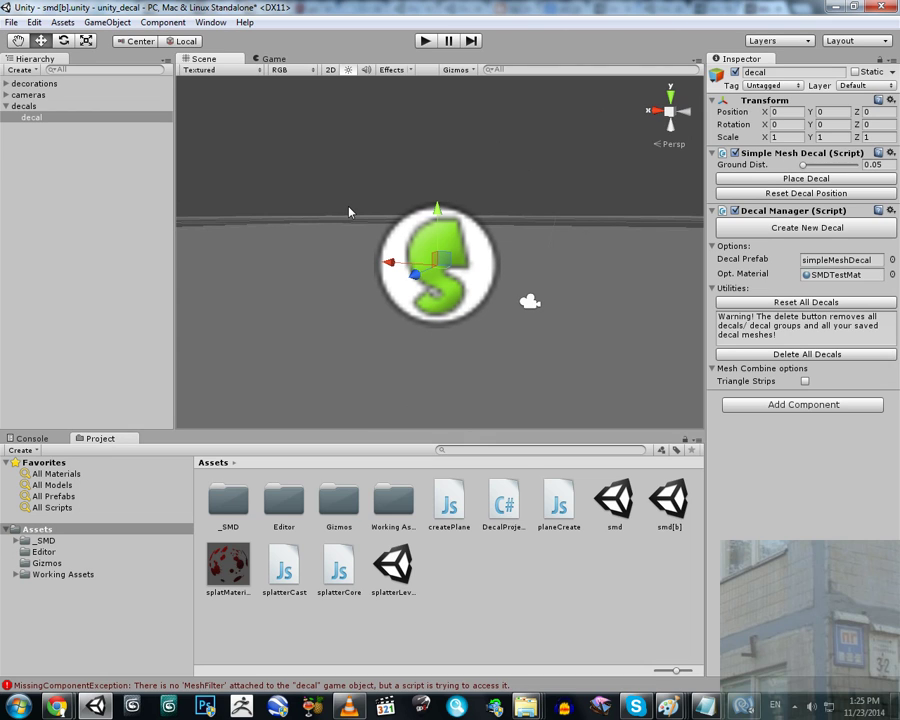
alt+scroll(420, 278, up, 3)
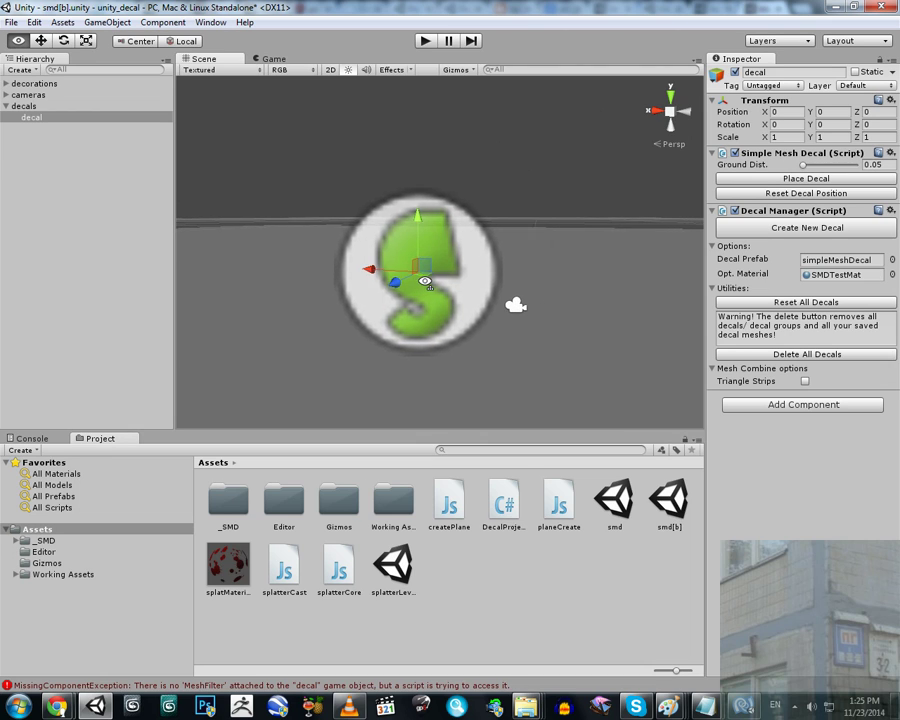
alt+scroll(425, 281, down, 3)
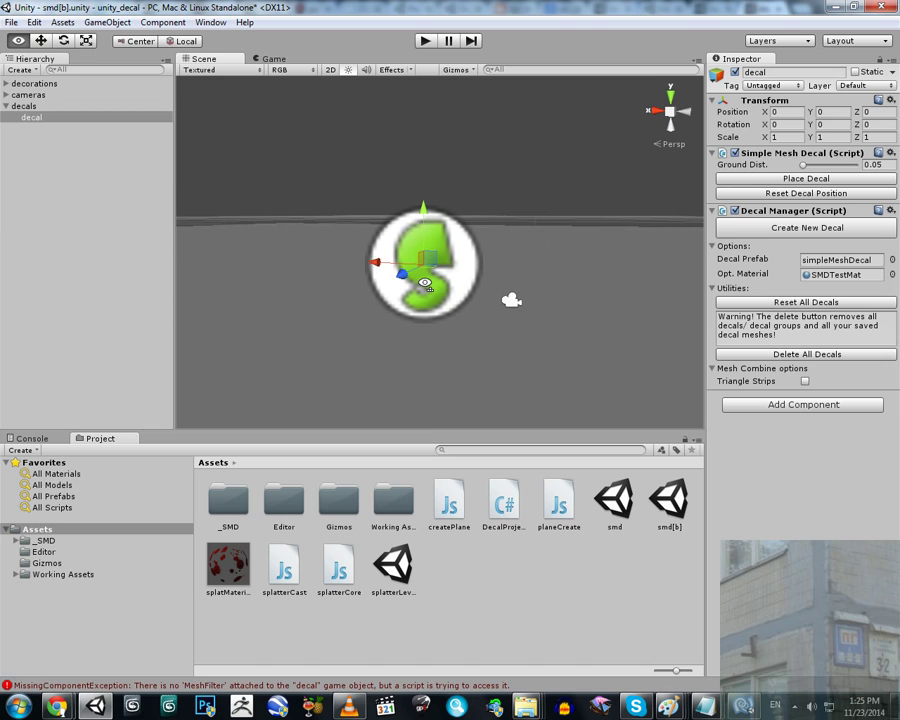
alt+scroll(445, 285, down, 3)
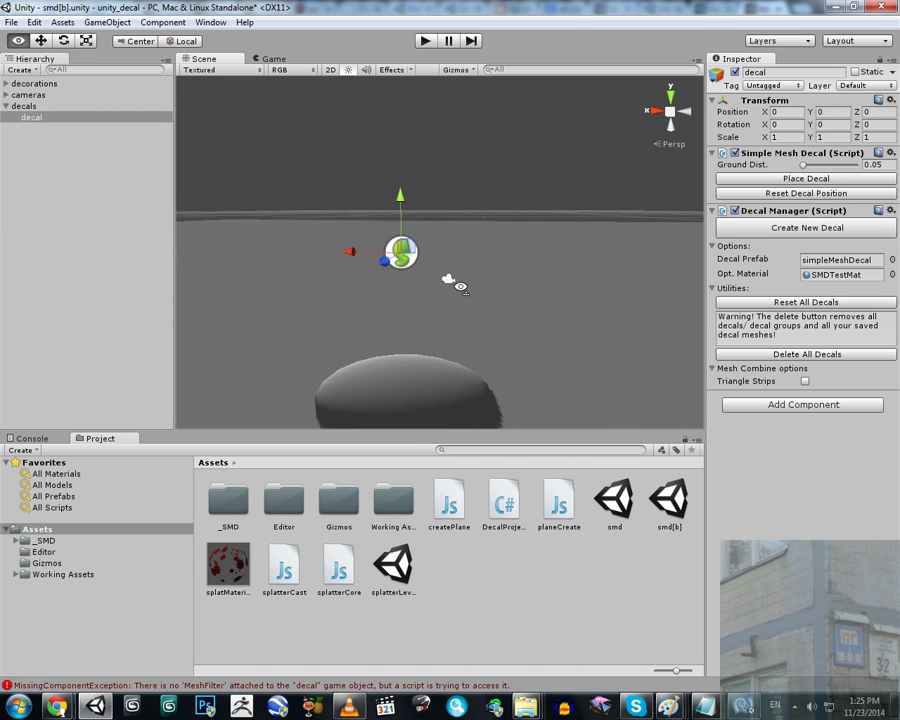
Create a new decal above the sphere with the Decal Manager.
key(f)
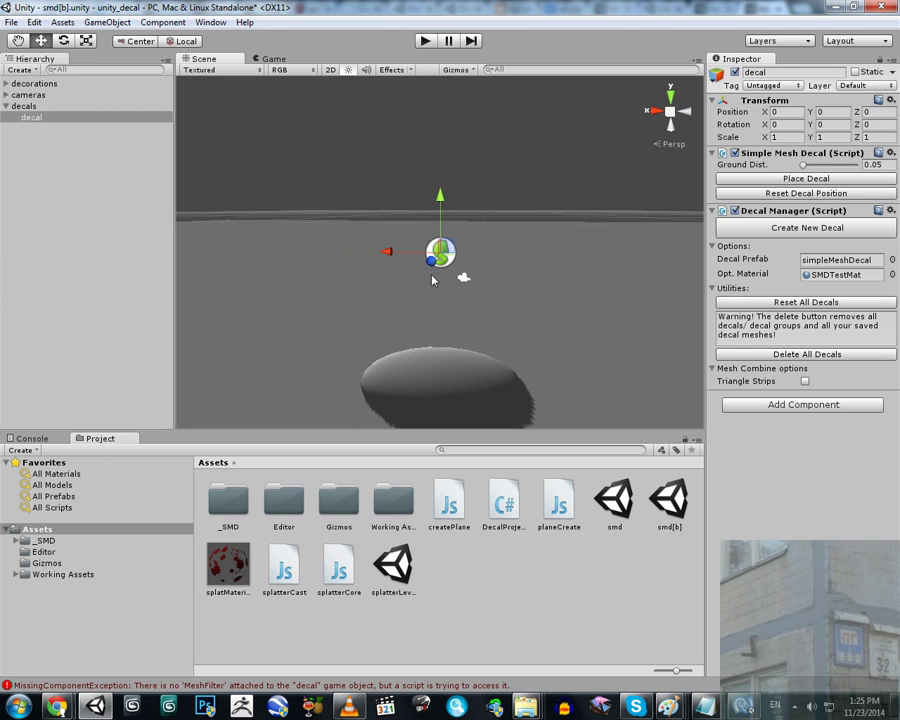
alt+scroll(368, 295, down, 4)
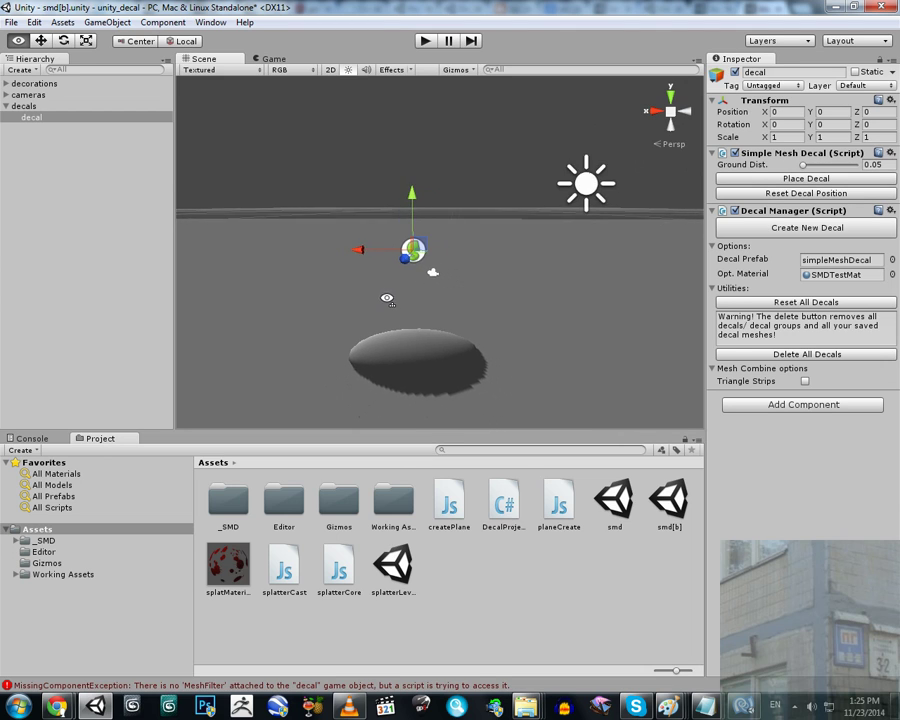
click(799, 227)
alt+drag(255, 191, 396, 282)
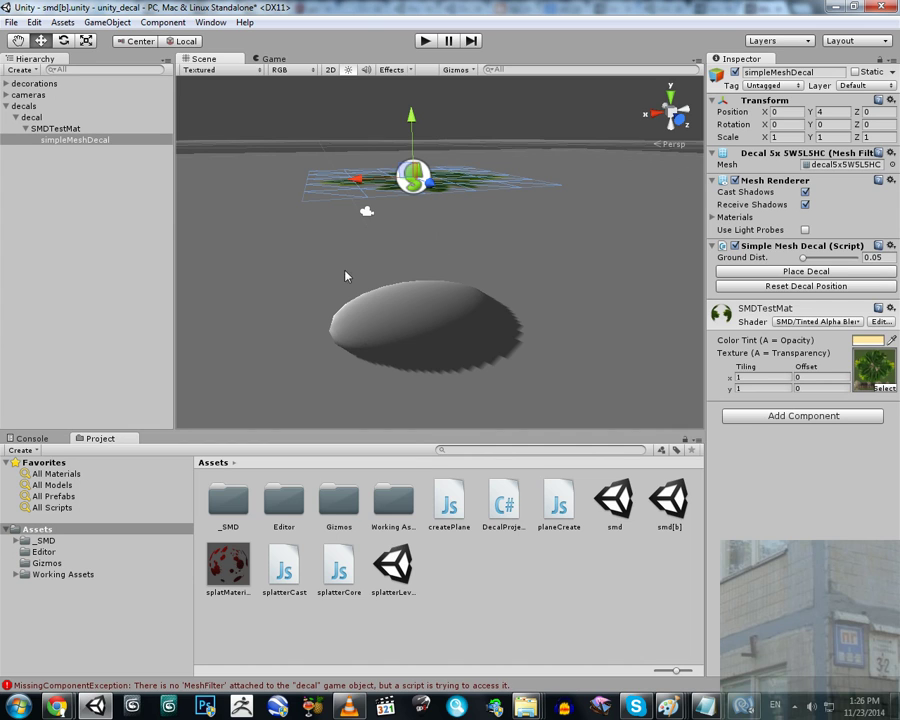
Select the sphere in the decorations group and examine its position below the floating decal.
click(7, 84)
click(32, 107)
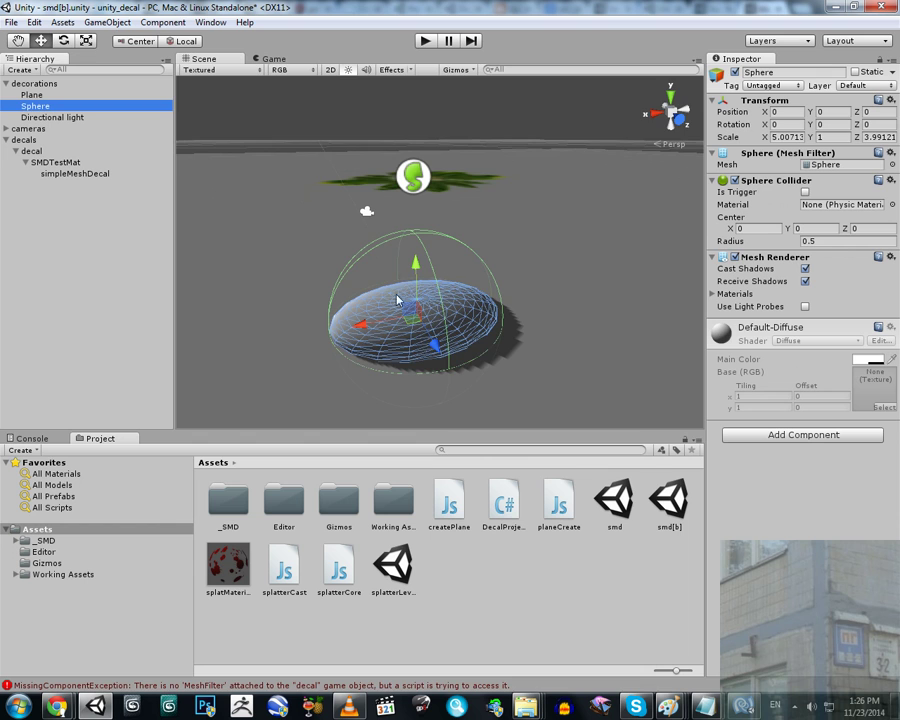
right_drag(432, 265, 420, 322)
key(w)
key(s)
key(w)
key(a)
key(s)
key(w)
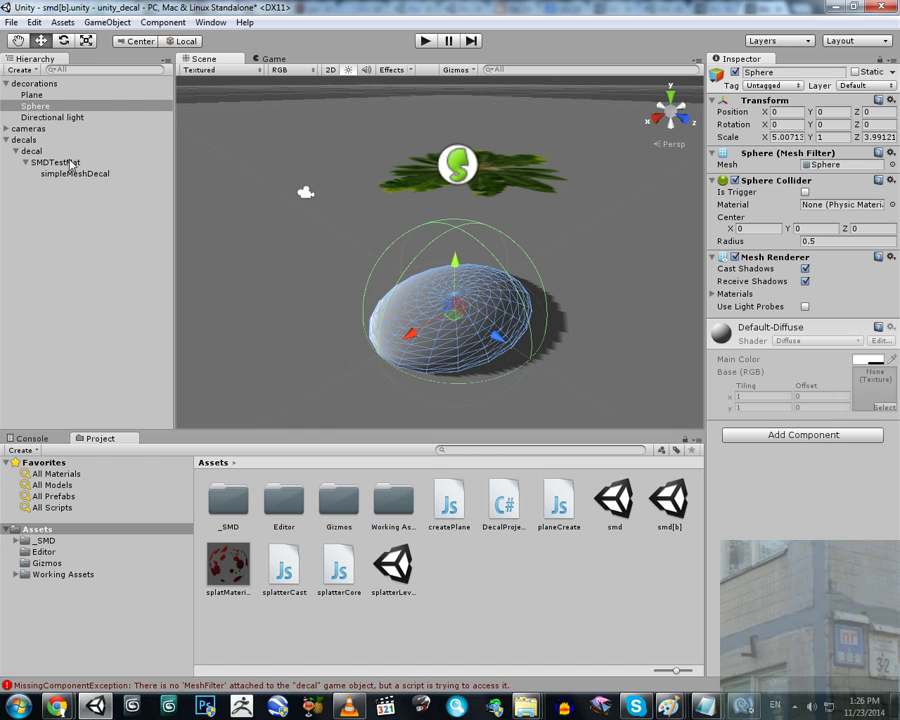
Try to place the decal from the parent decal object, and raise that object to about 0.62 in Y.
click(29, 141)
click(32, 151)
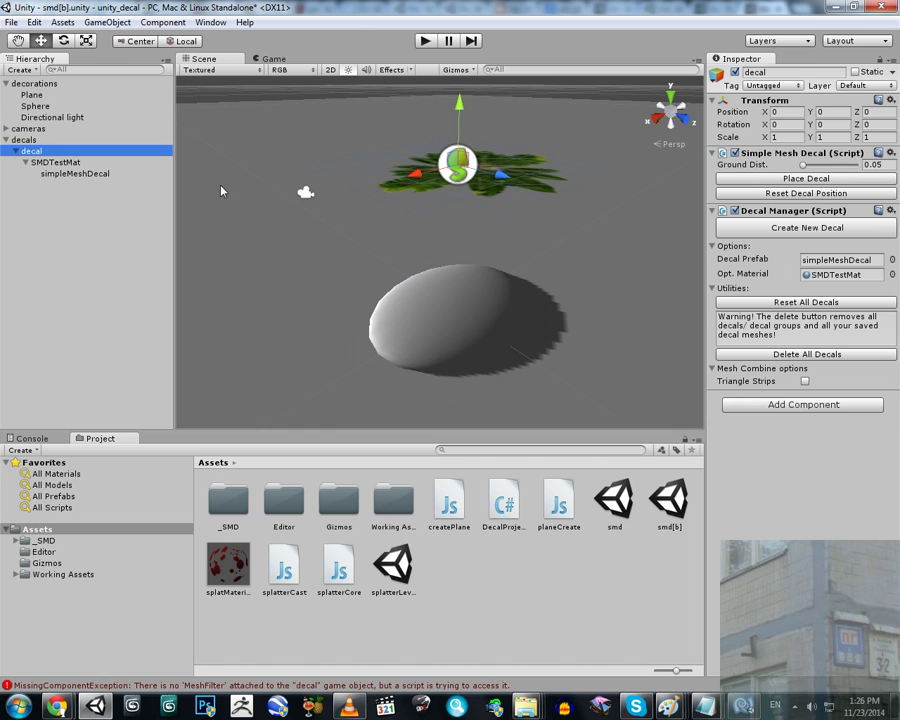
click(803, 181)
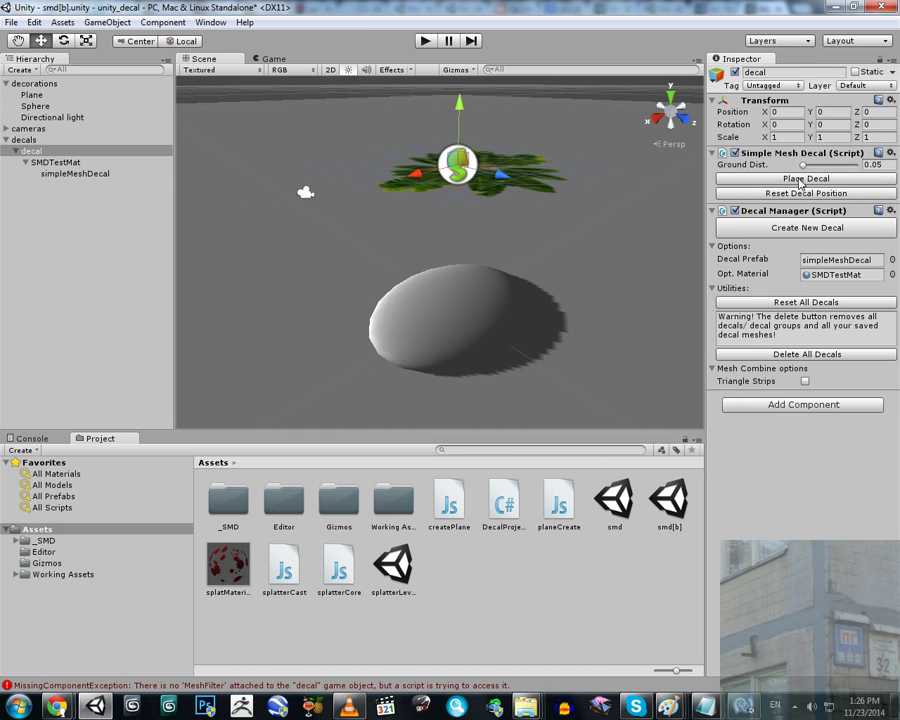
key(w)
right_drag(499, 196, 525, 202)
key(s)
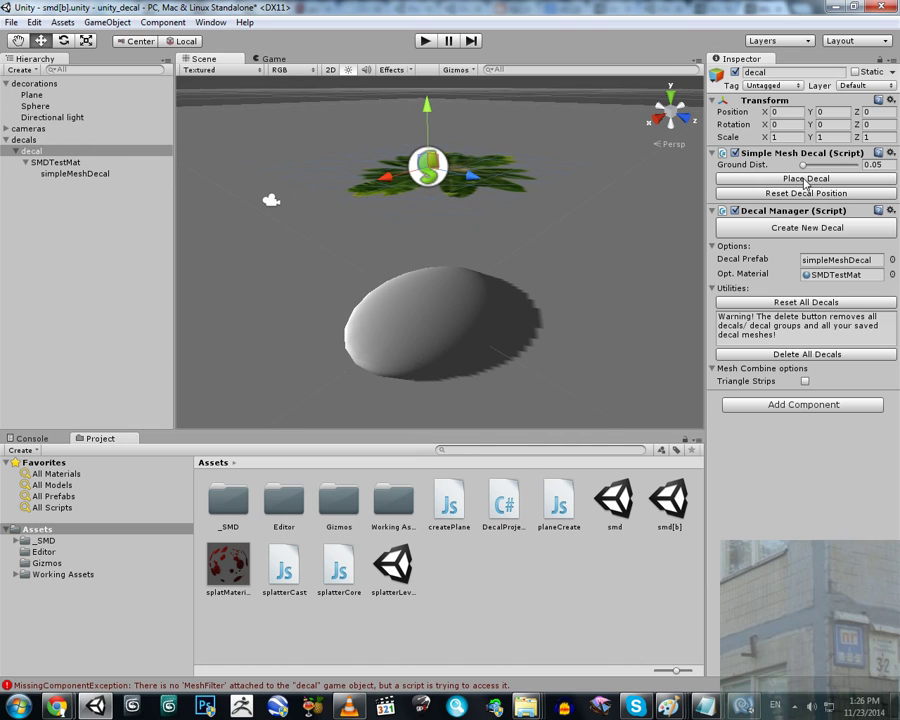
click(769, 181)
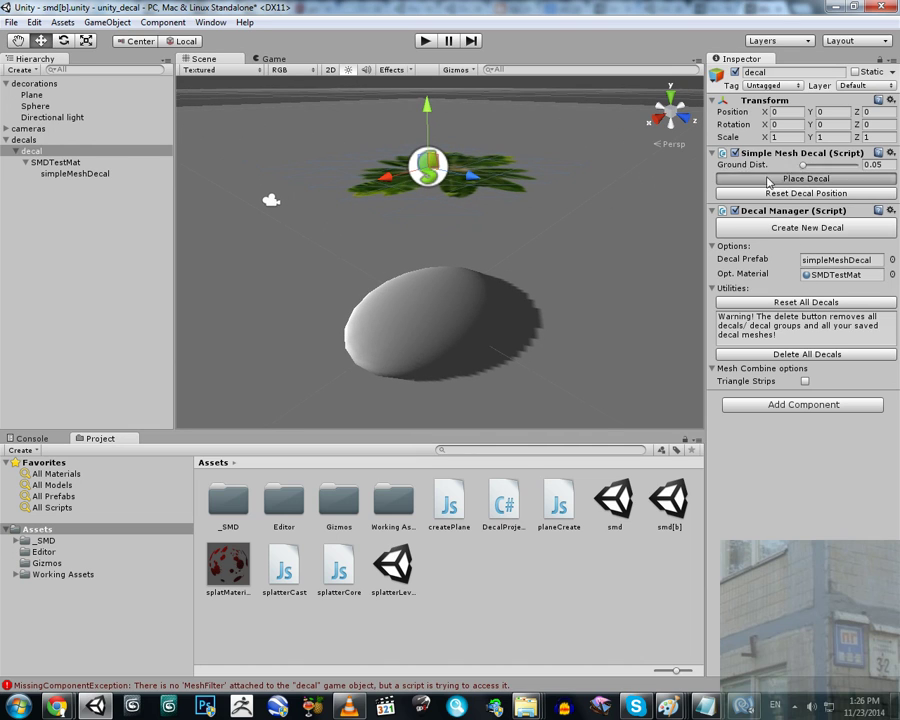
right_drag(464, 205, 458, 175)
drag(430, 149, 429, 112)
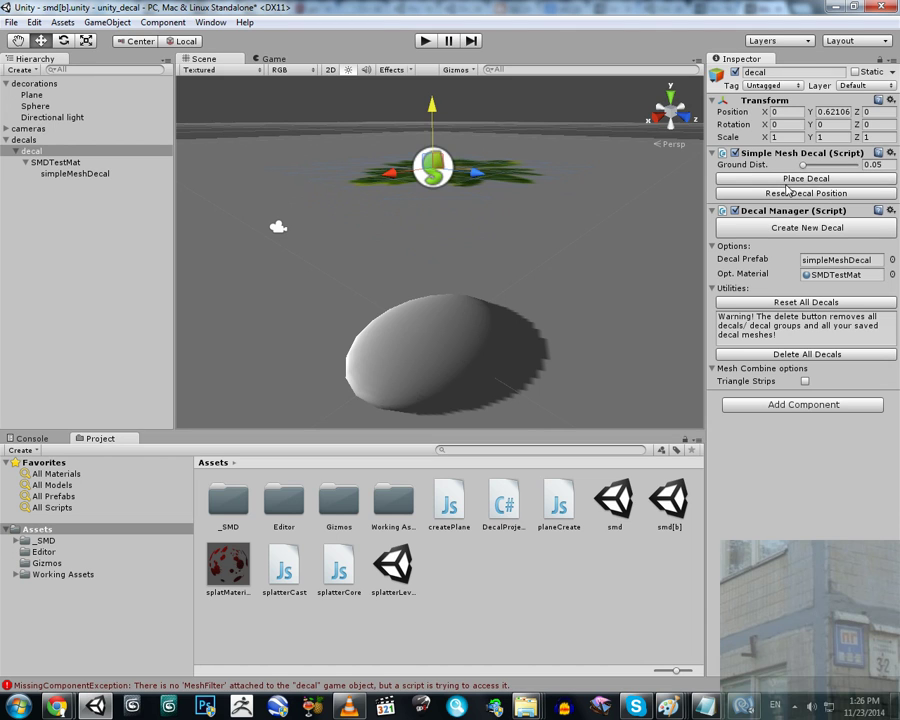
Create a second decal with the Decal Manager and place it onto the sphere.
right_drag(360, 222, 399, 222)
key(e)
key(s)
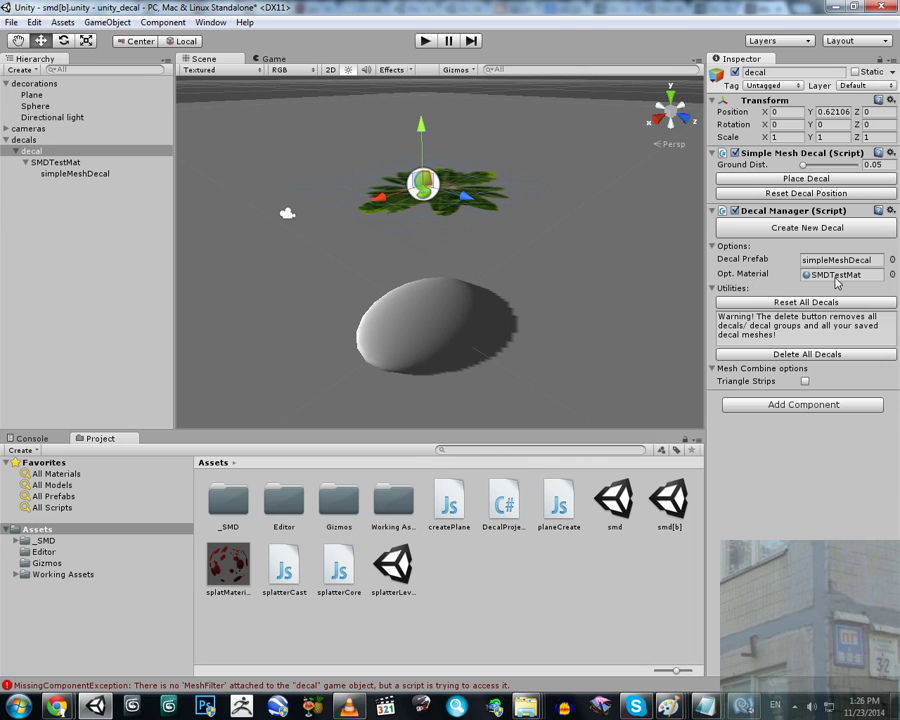
click(810, 228)
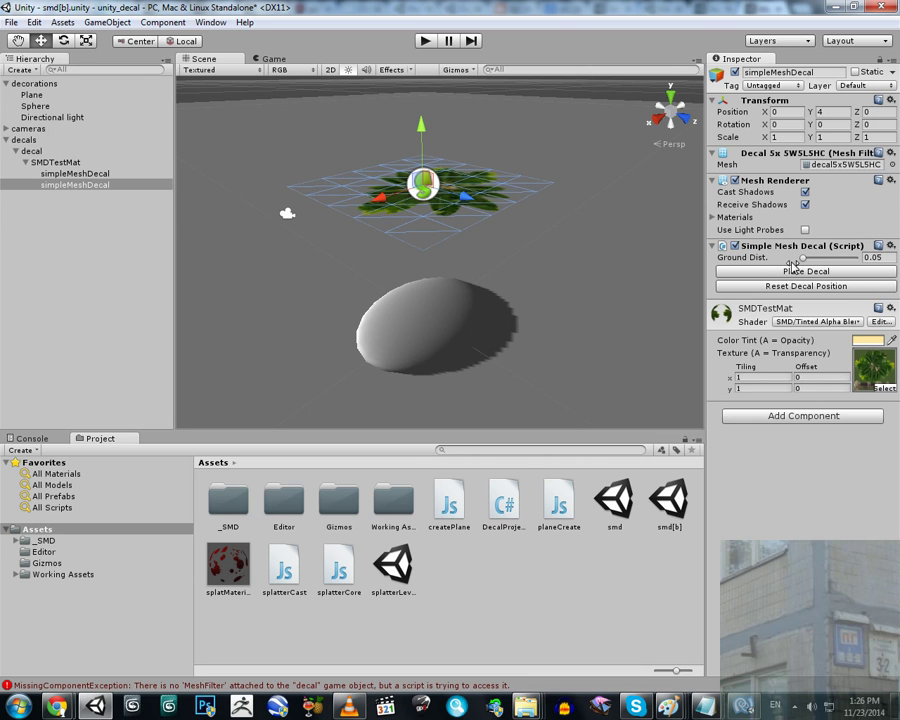
click(795, 271)
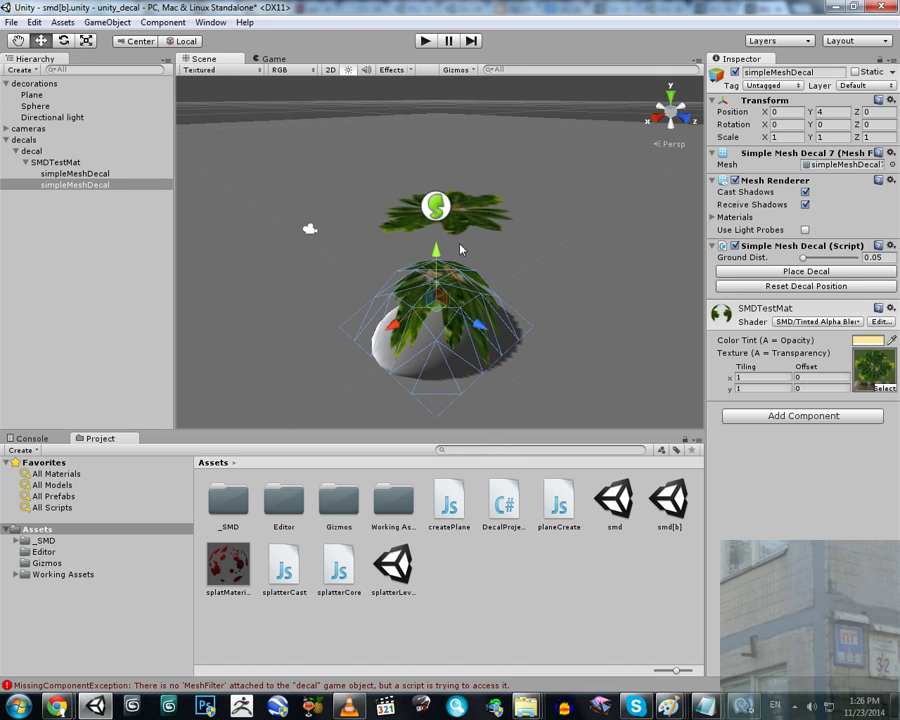
Delete the first decal floating above the sphere, and frame the sphere to inspect how the placed decal wraps around it.
click(96, 176)
key(Delete)
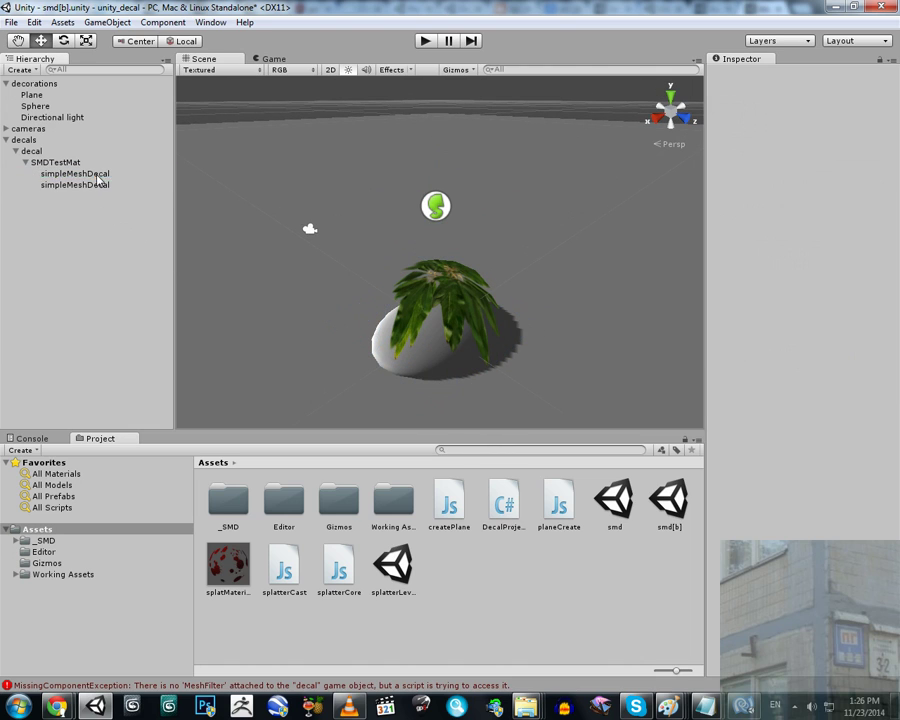
alt+drag(443, 304, 368, 245)
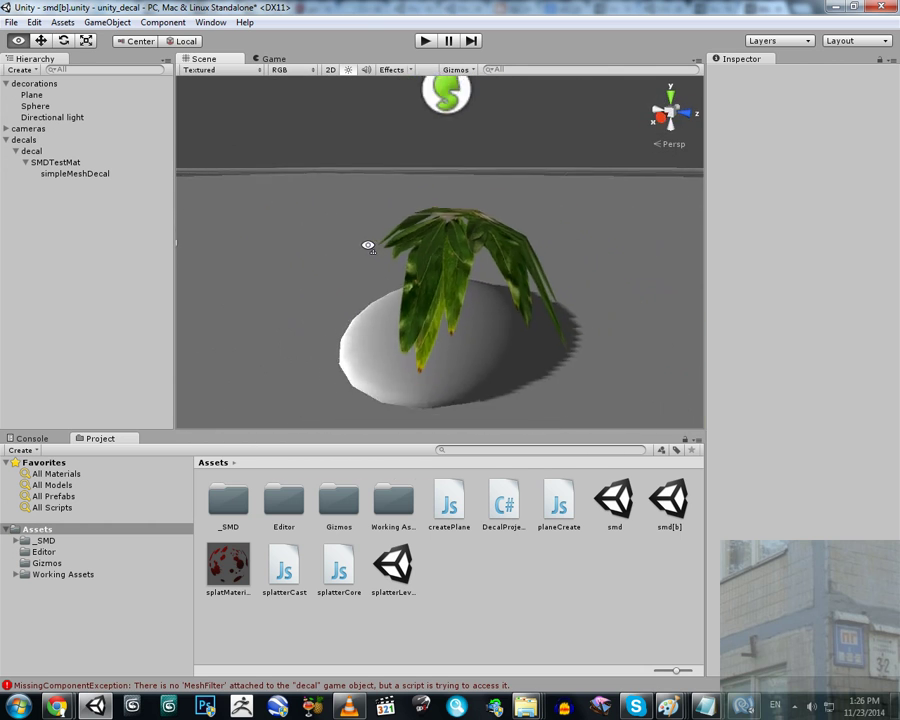
double_click(35, 106)
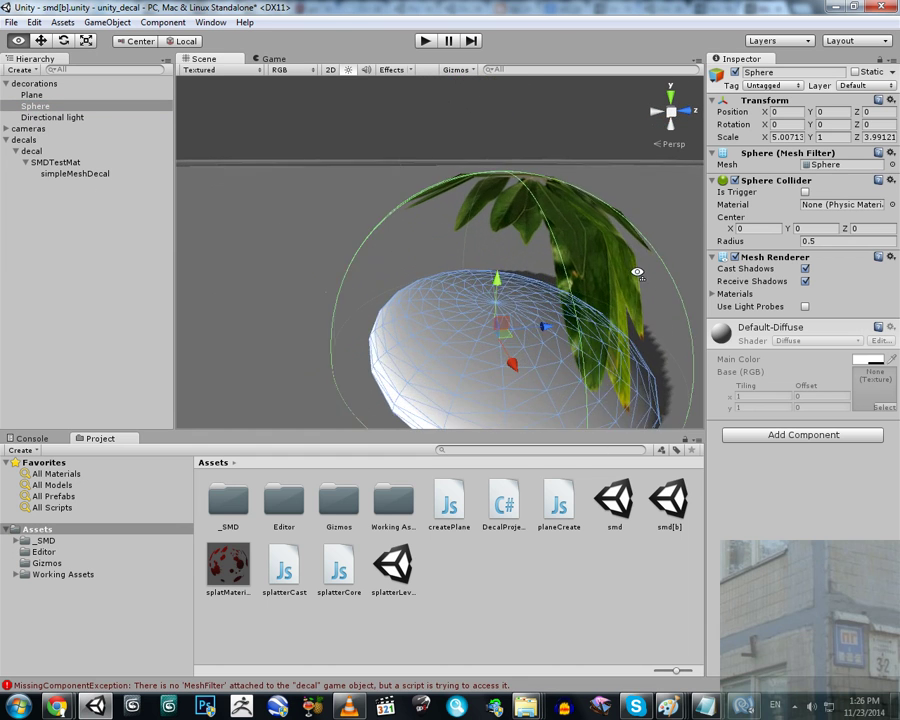
alt+drag(807, 284, 441, 346)
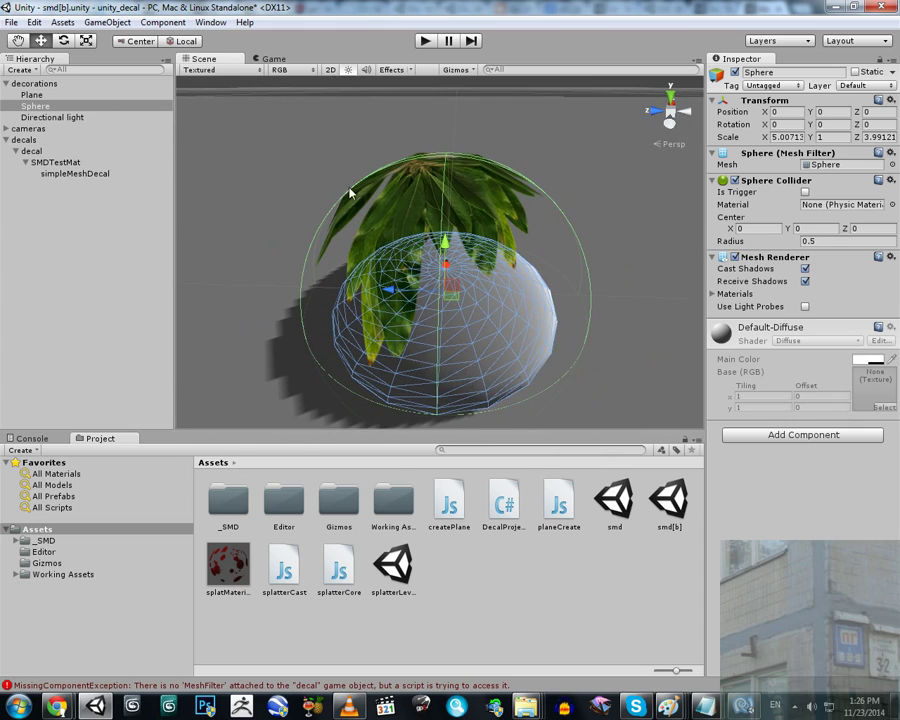